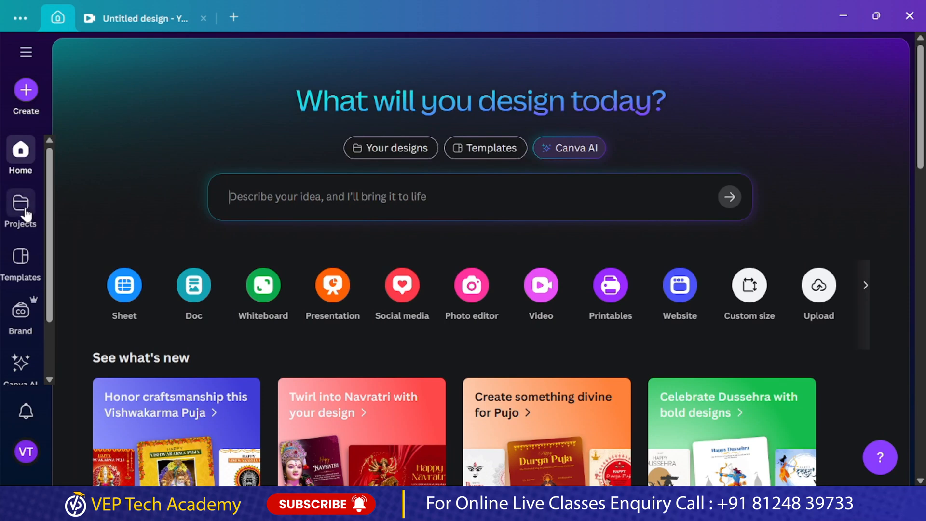
Create a new blank Instagram Post (4:5) design
left_click(25, 89)
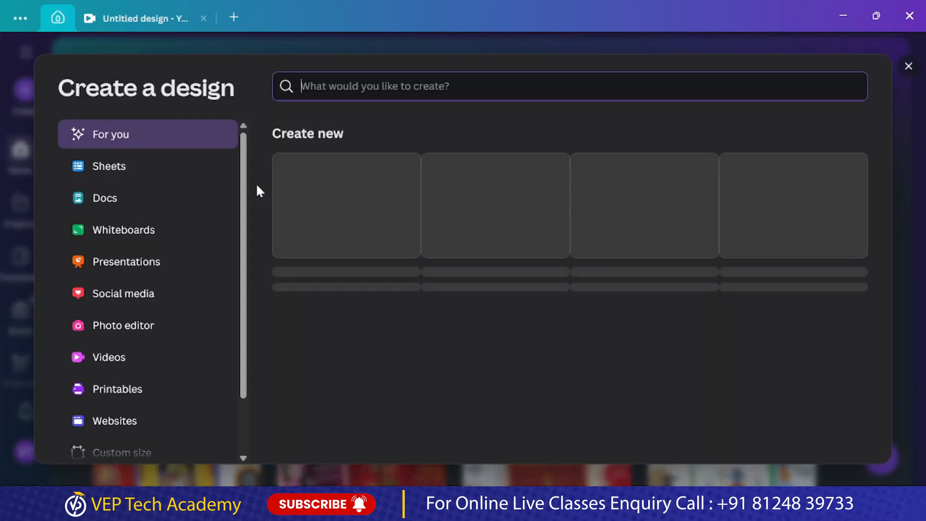
left_click(155, 309)
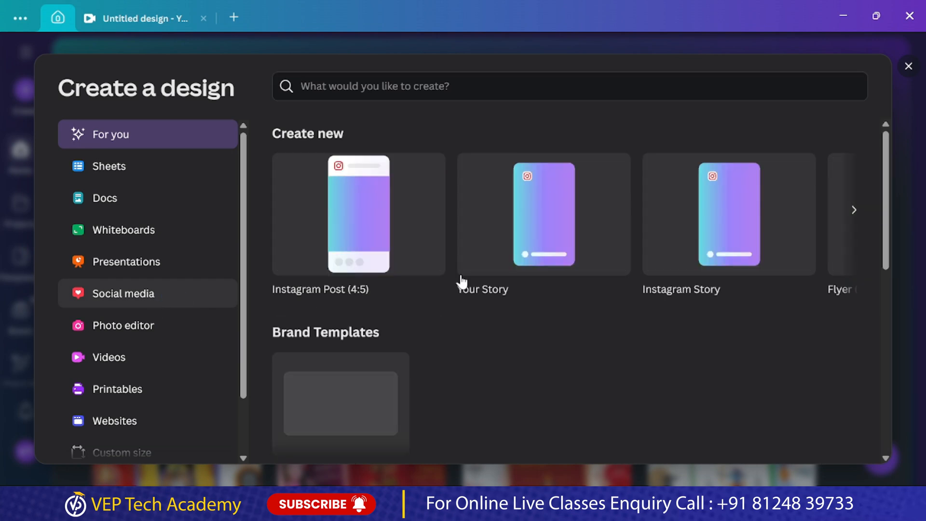
left_click(454, 241)
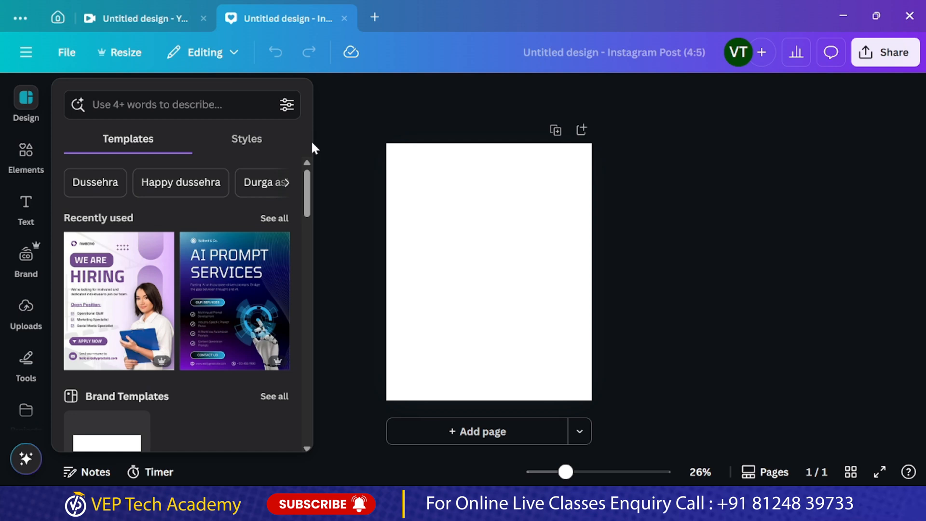
Search the design templates for "HIRING"
left_click(159, 104)
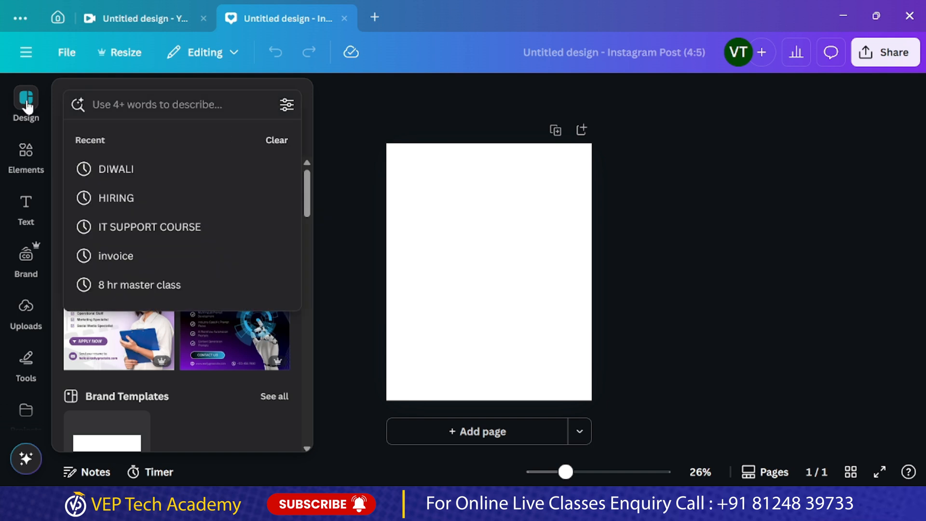
left_click(414, 178)
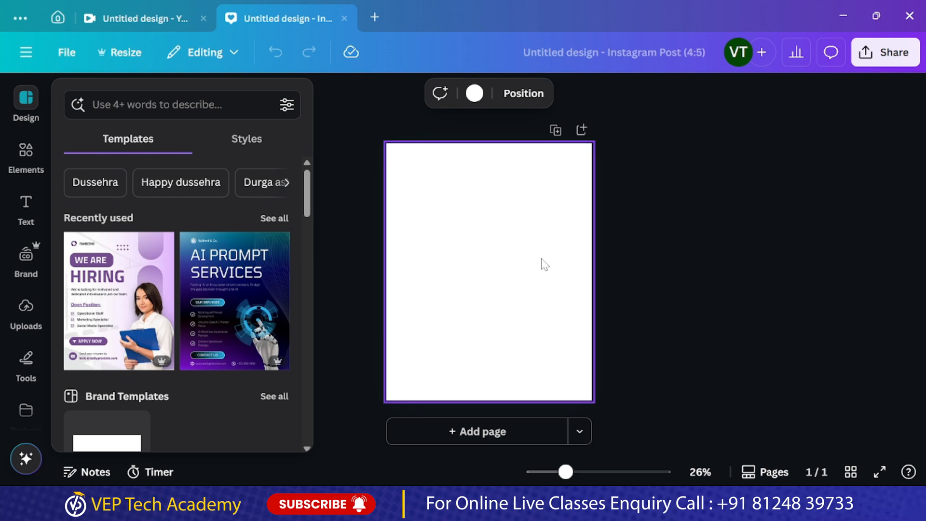
scroll(169, 258, "down", 5)
scroll(171, 261, "down", 4)
scroll(170, 261, "up", 4)
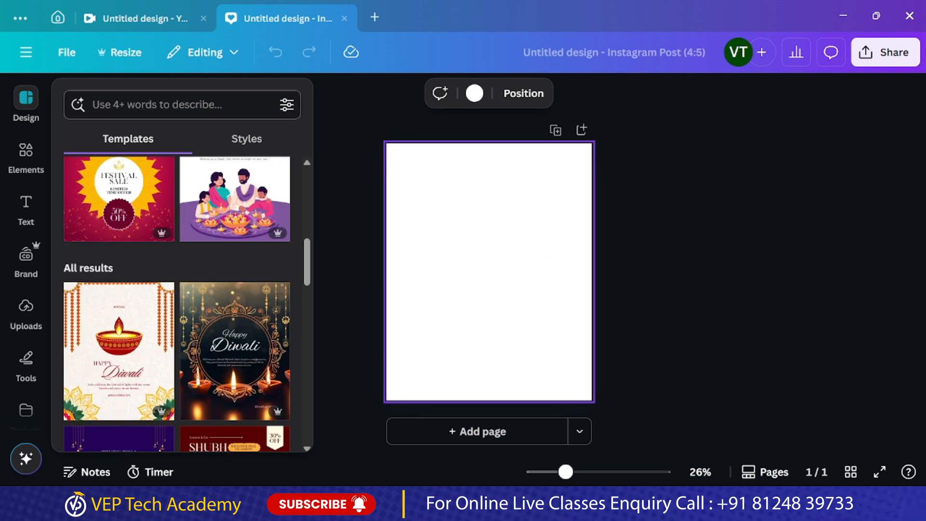
left_click(202, 104)
type("HIRING")
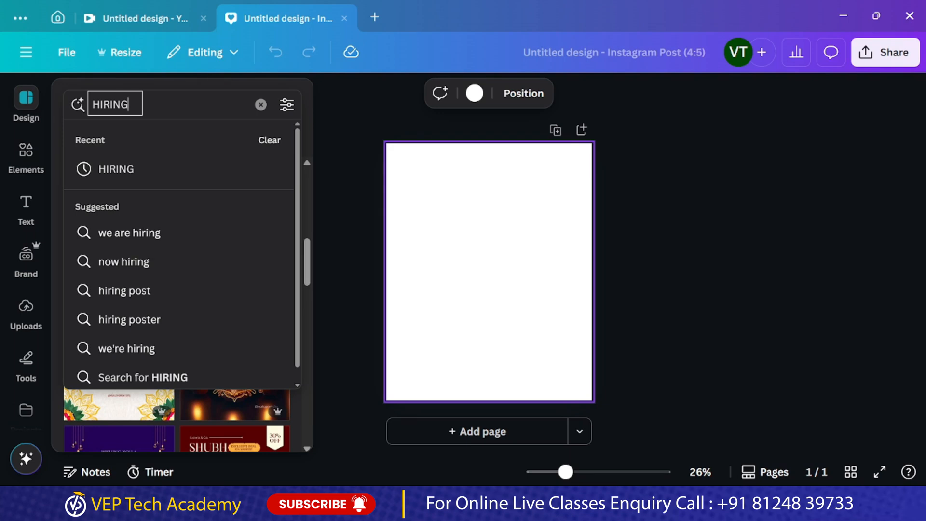
key("Return")
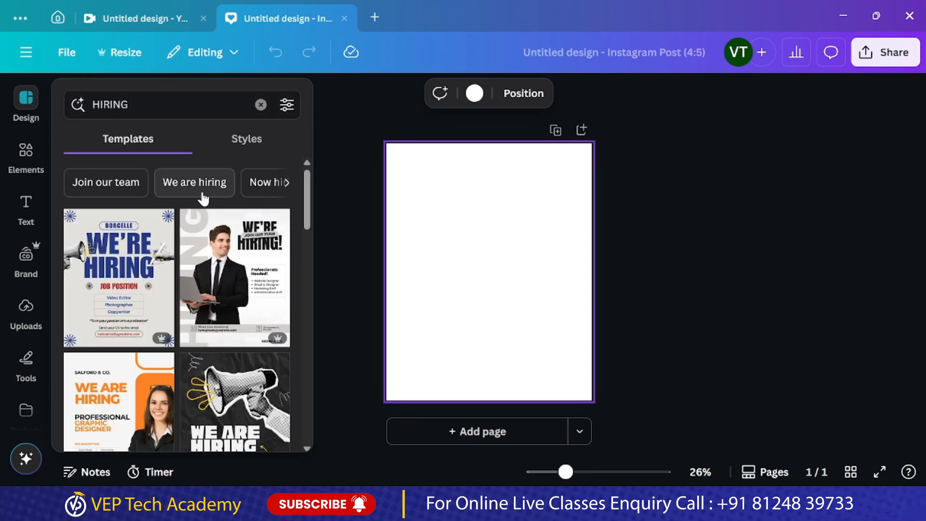
Apply the "Black and Blue Geometric Modern We Are Hiring Instagram Post" template to the blank page
scroll(186, 263, "down", 10)
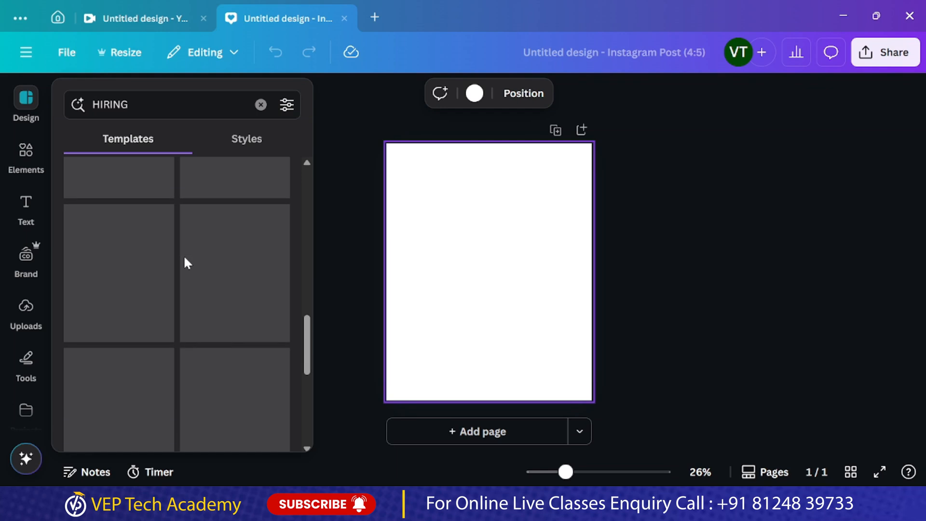
scroll(185, 260, "down", 3)
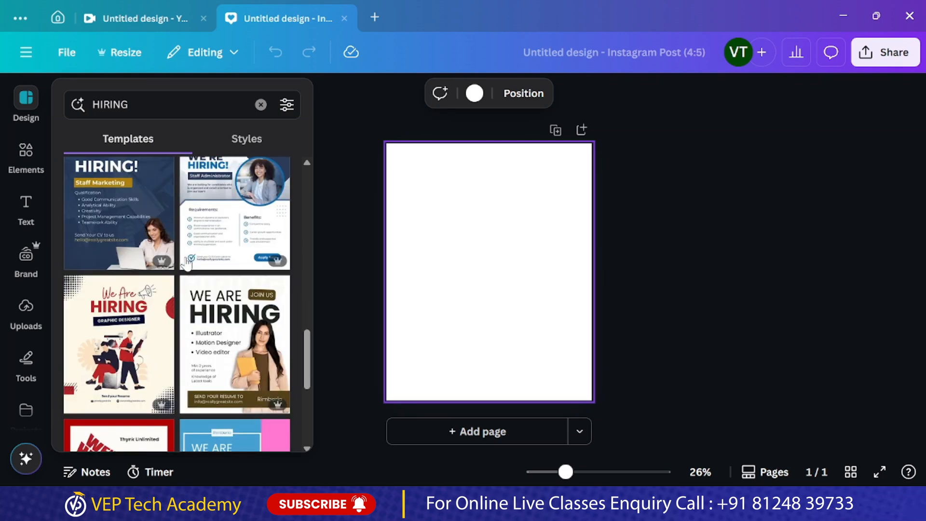
scroll(186, 262, "down", 5)
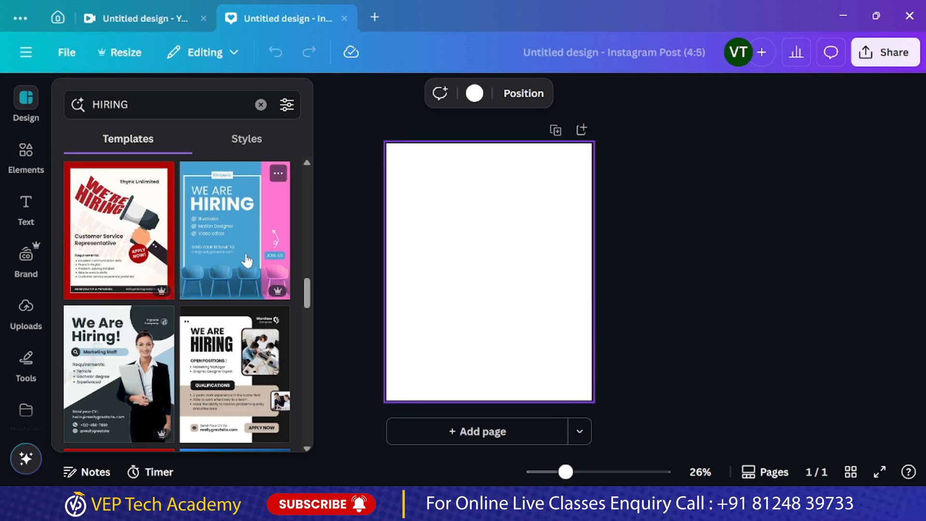
left_click(133, 372)
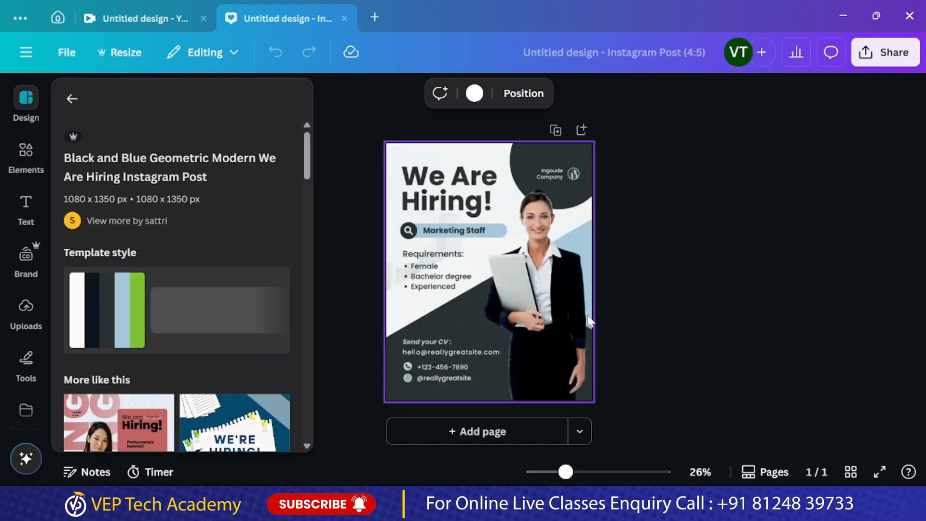
Replace the company name in the dark circle with "VEP TECH ACADEMY" and delete the placeholder logo beside it
left_click(566, 474)
left_click_drag(566, 474, 578, 473)
scroll(538, 227, "up", 1)
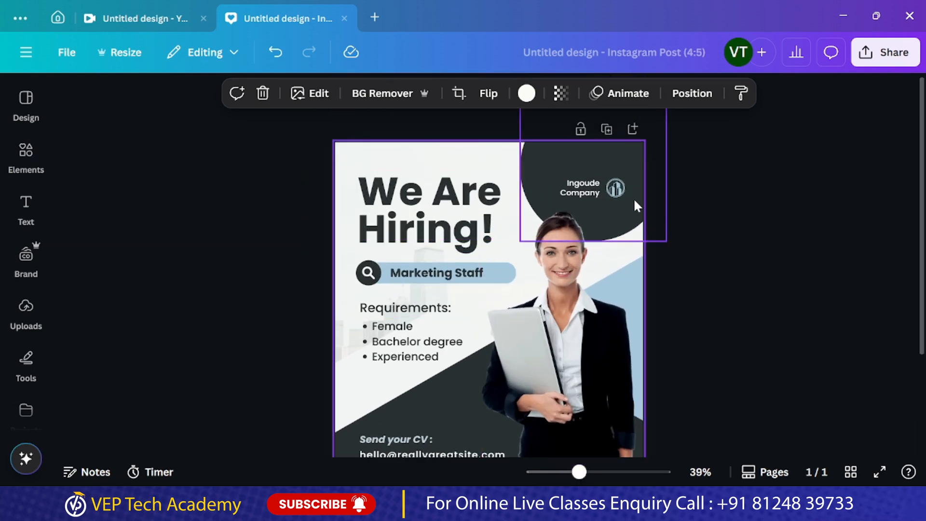
left_click(574, 192)
key("ctrl+a")
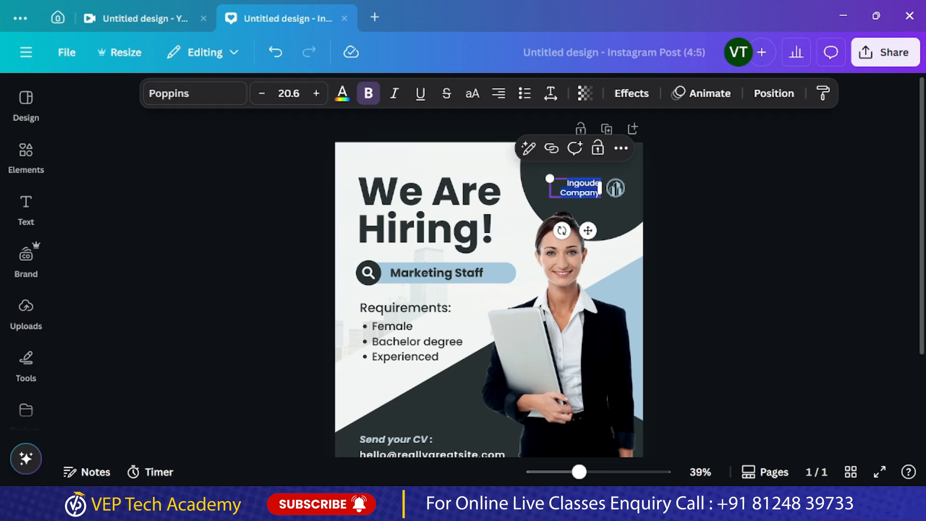
type("VEP T")
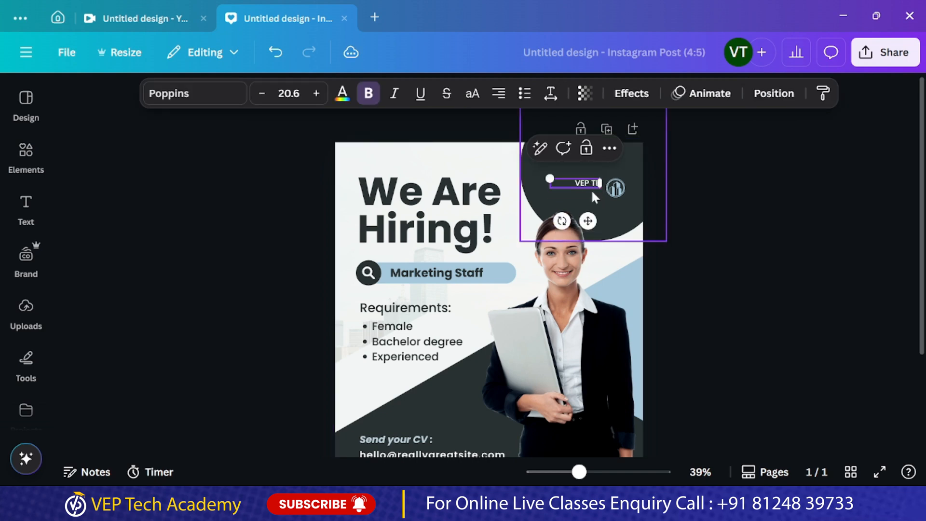
type("ECH ACADEMY")
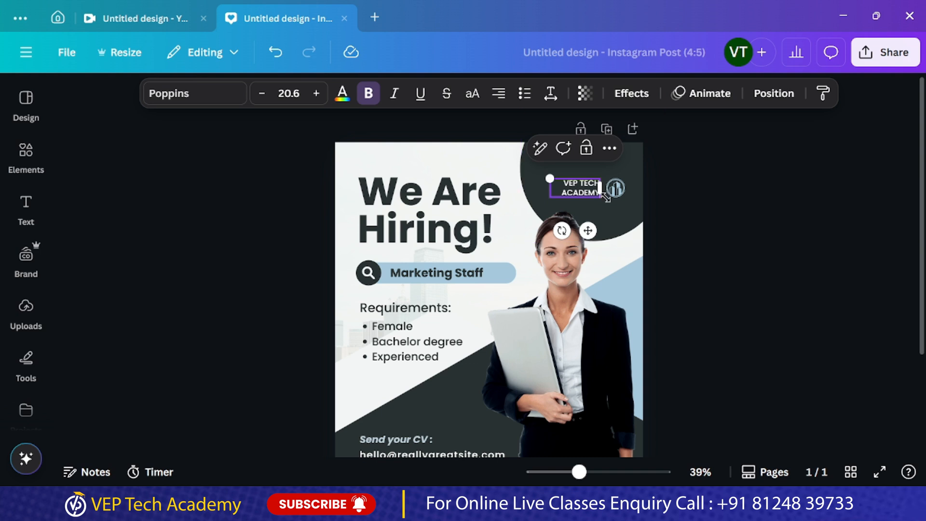
key("Escape")
key("Escape")
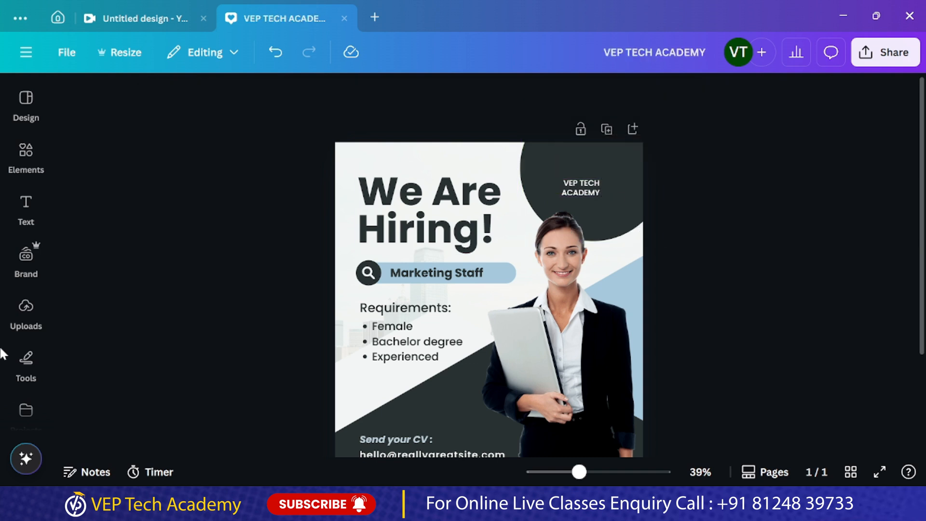
Add the white brand logo with the yellow cap at small size beside the company name in the dark circle
left_click(26, 258)
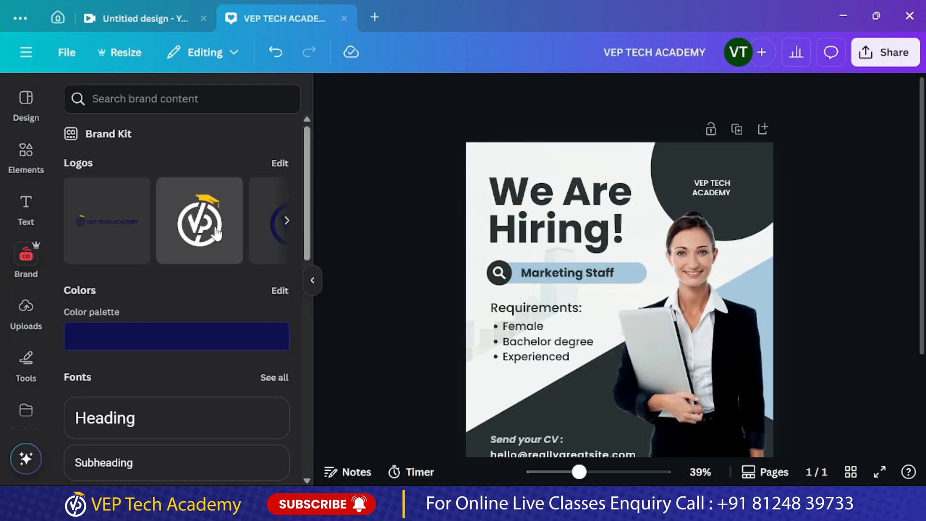
left_click(221, 231)
left_click_drag(506, 443, 737, 197)
left_click(812, 208)
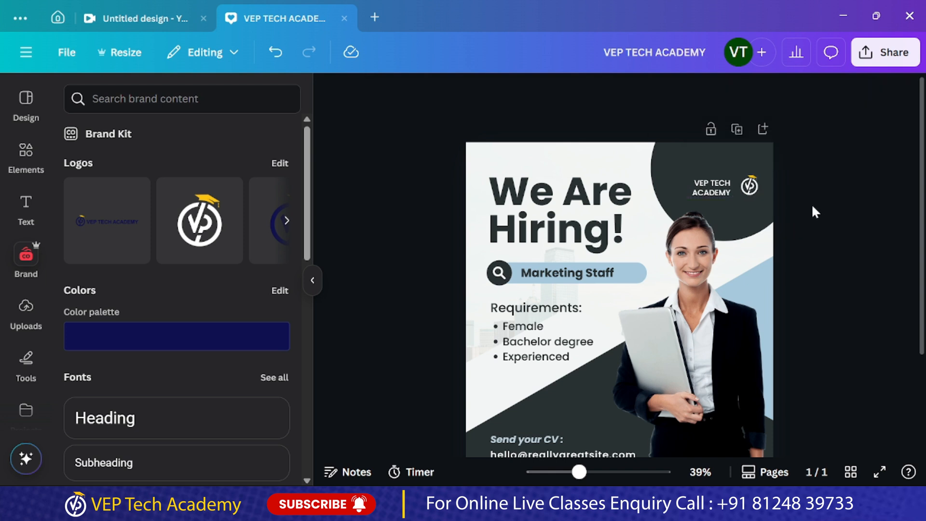
left_click(750, 190)
left_click_drag(749, 190, 740, 198)
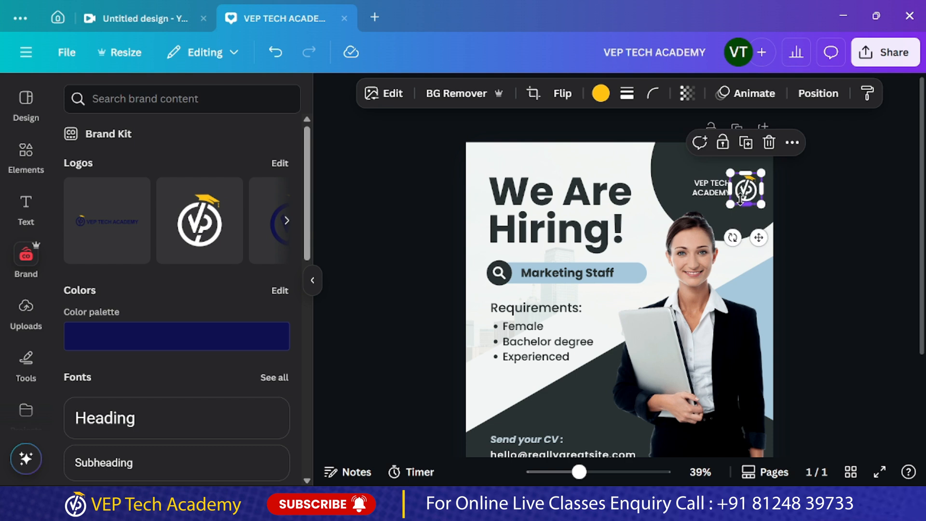
left_click(884, 302)
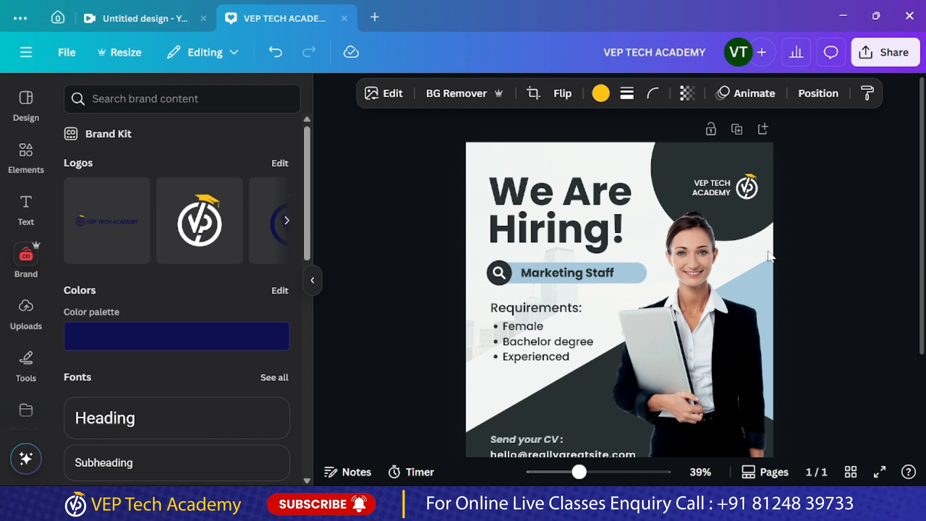
Enlarge the company name text to about size 32.9 and center-align it
left_click(704, 188)
left_click_drag(676, 178, 651, 167)
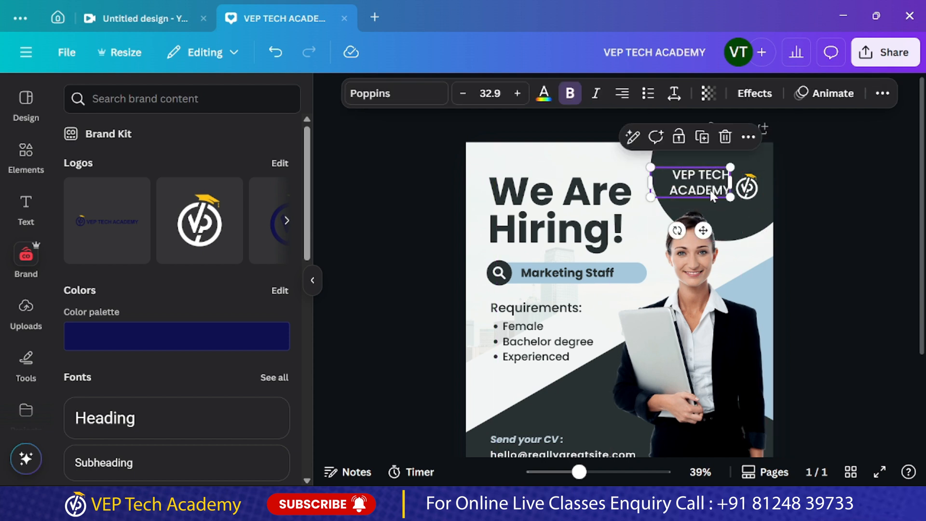
left_click(625, 99)
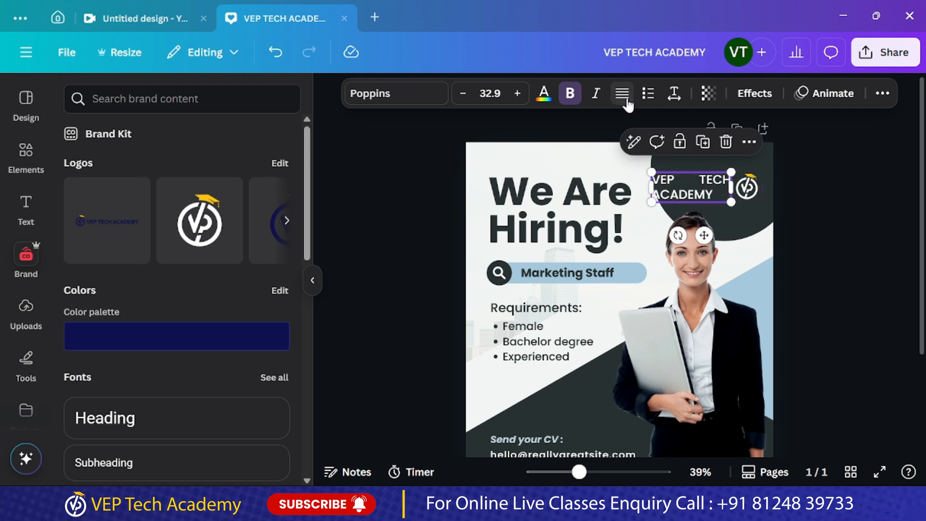
left_click(619, 95)
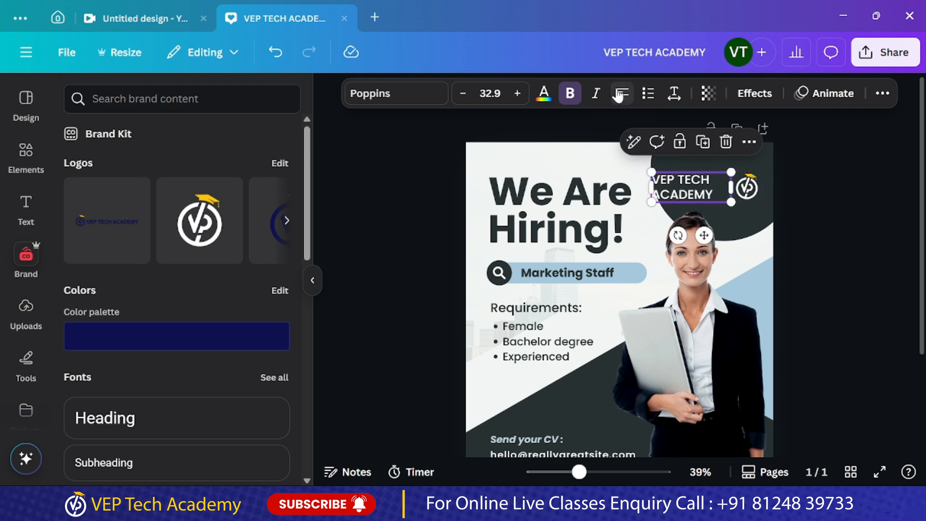
left_click(621, 94)
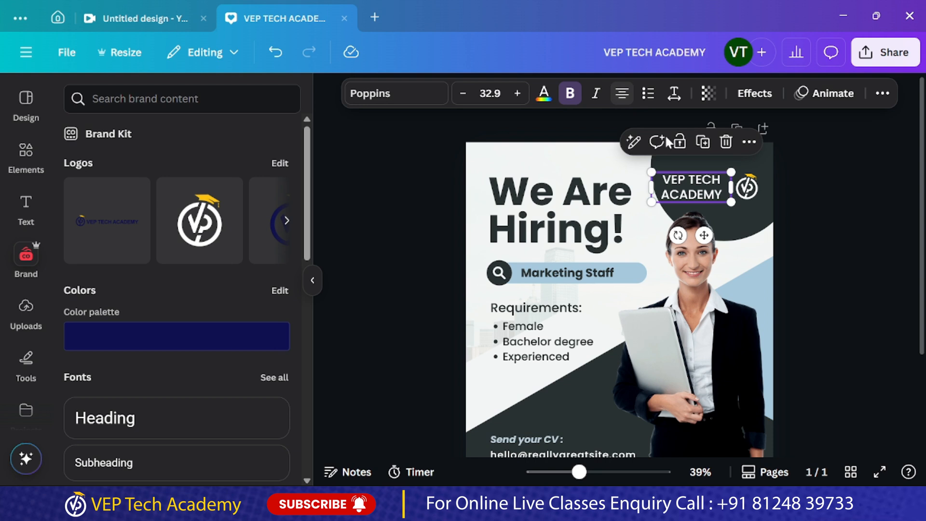
left_click(823, 247)
Enlarge the brand logo slightly so it matches the company name beside it
left_click(747, 189)
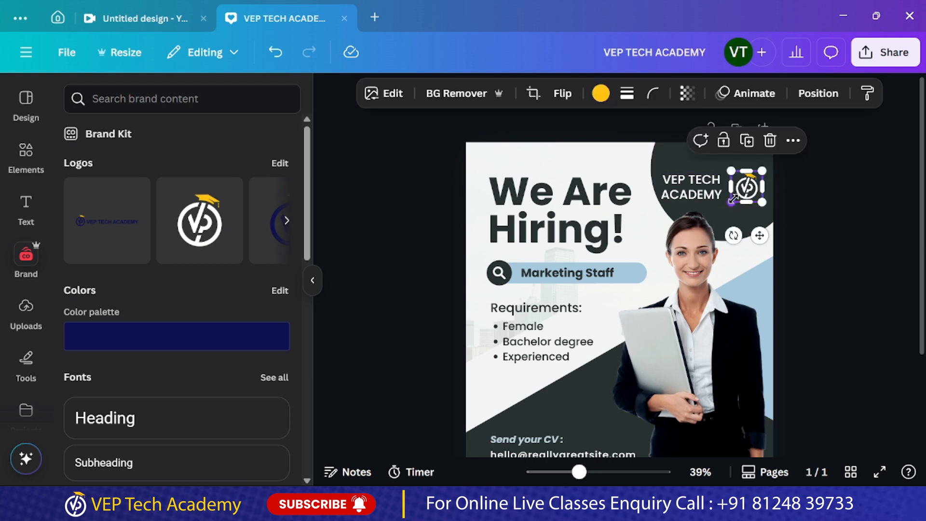
left_click_drag(732, 198, 723, 203)
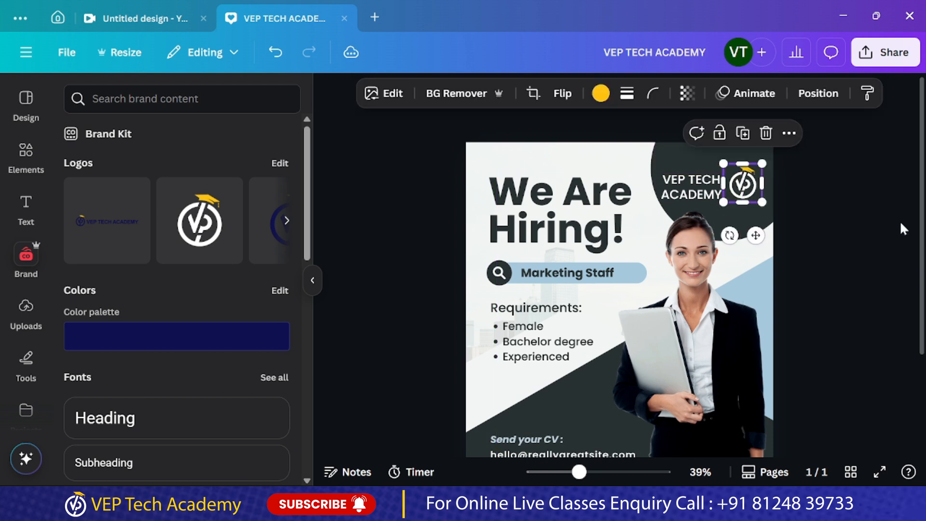
left_click(903, 228)
left_click(690, 198)
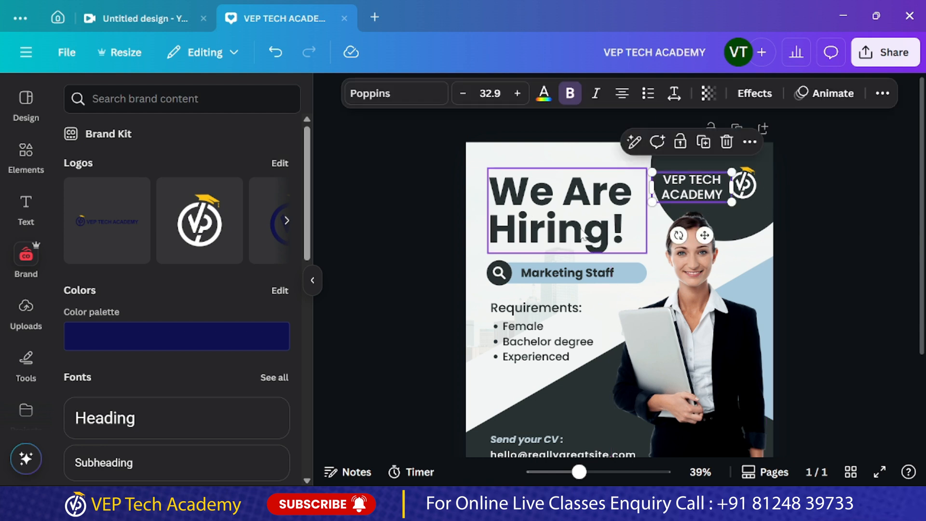
Replace the "Marketing Staff" job title in the blue bar with "TELECALLER"
double_click(598, 274)
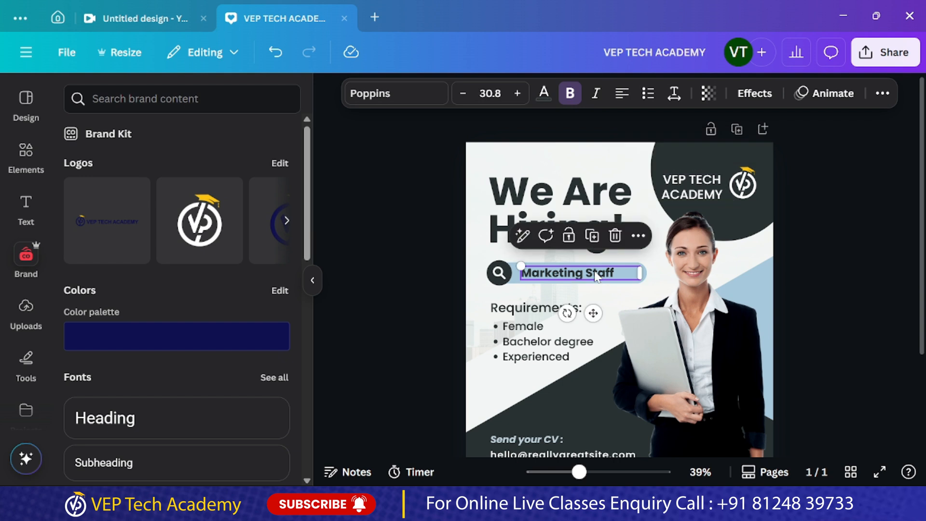
key("ctrl+a")
type("TE")
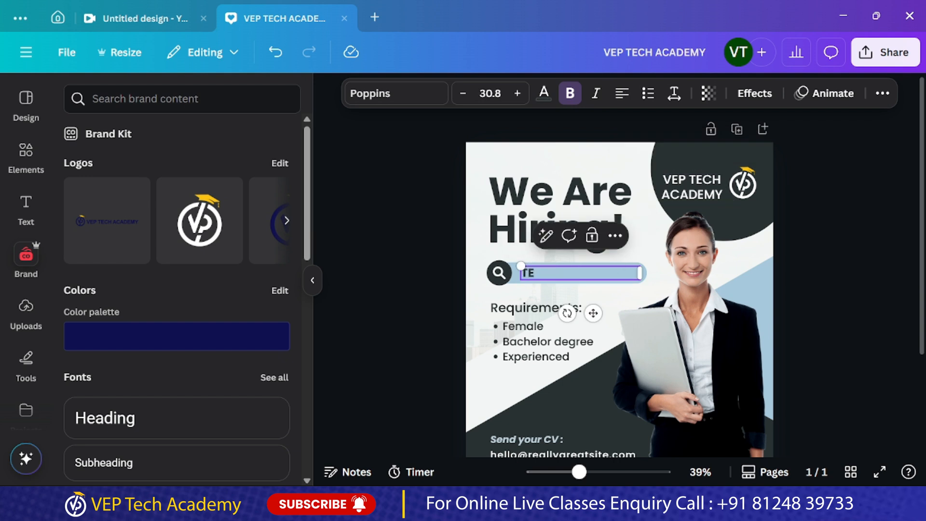
type("LECALLER")
key("Escape")
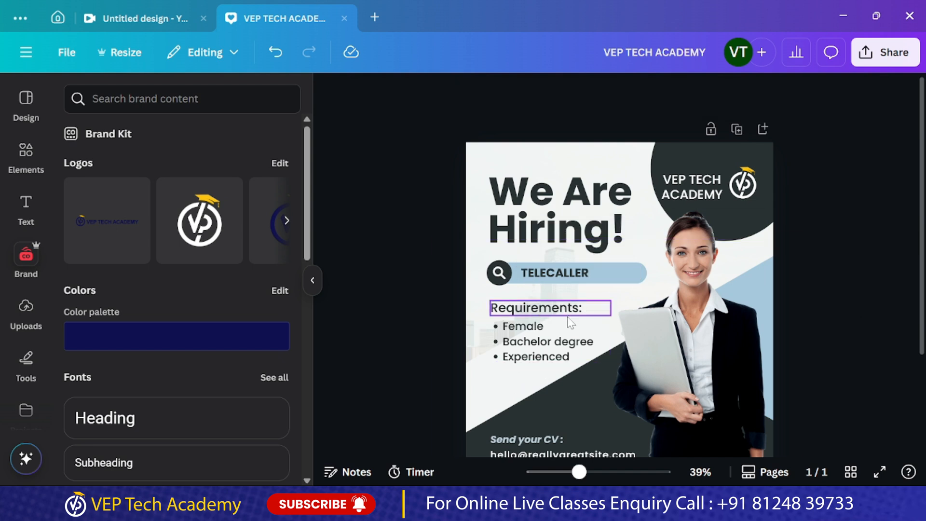
Replace the "Experienced" bullet under Requirements with "Good Communication Skill" and widen the list's text box
left_click(563, 354)
left_click(565, 356)
left_click(569, 356)
key("BackSpace")
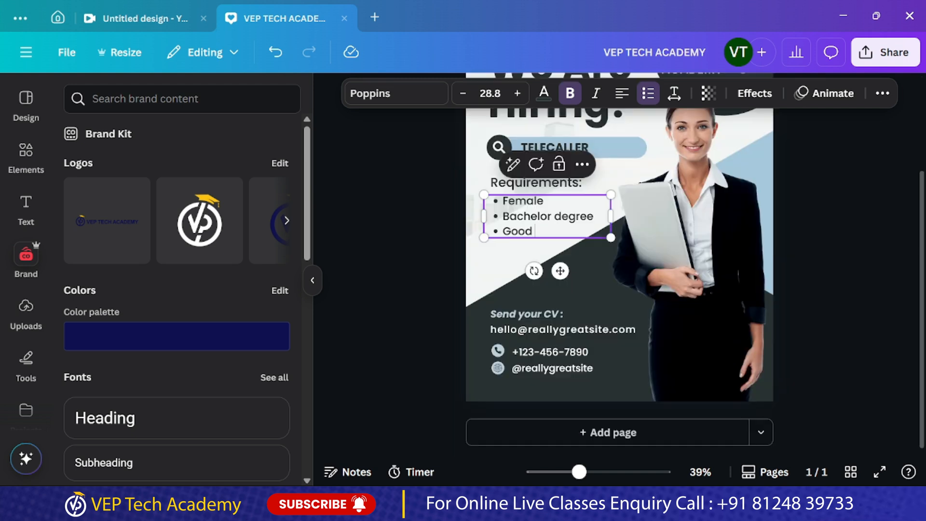
type("Communication Skill")
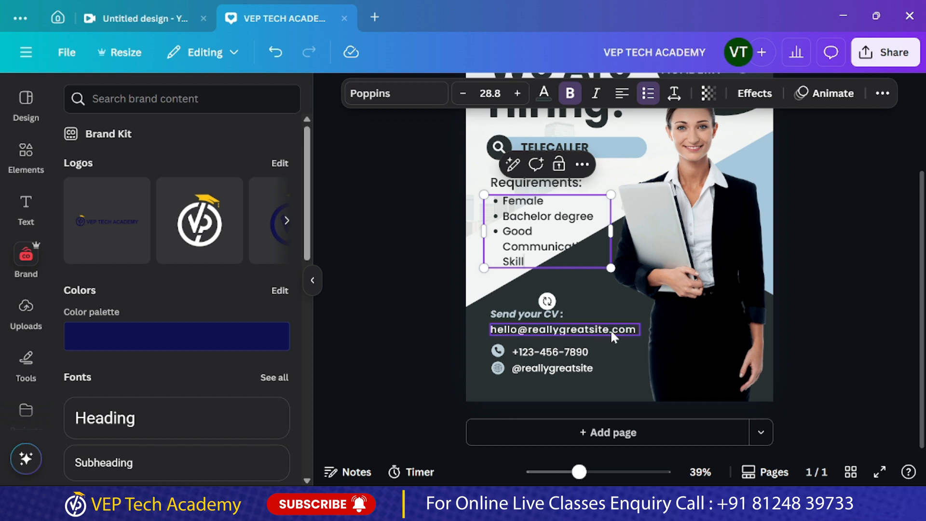
left_click(586, 389)
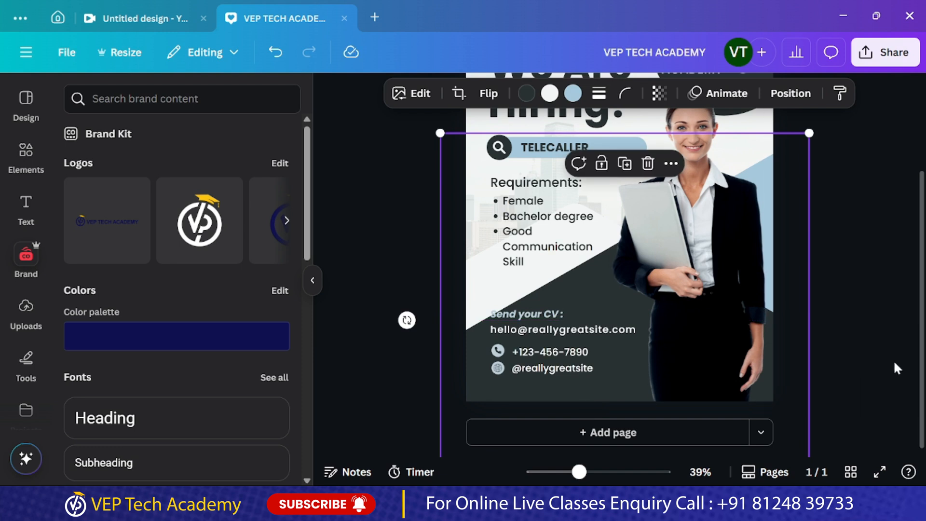
left_click(548, 258)
mouse_move(610, 231)
left_mouse_down()
mouse_move(634, 227)
mouse_move(624, 226)
left_mouse_up()
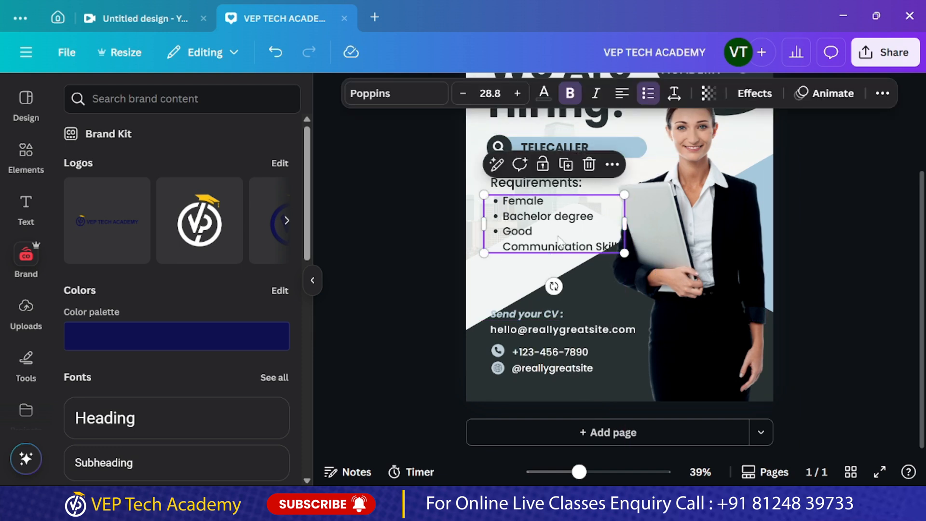
Move the "Requirements:" heading and its bullet list slightly up and left beneath the TELECALLER bar
left_click(489, 284)
left_click(527, 185)
left_click(500, 218, "shift")
left_click_drag(500, 218, 504, 212)
left_click(804, 268)
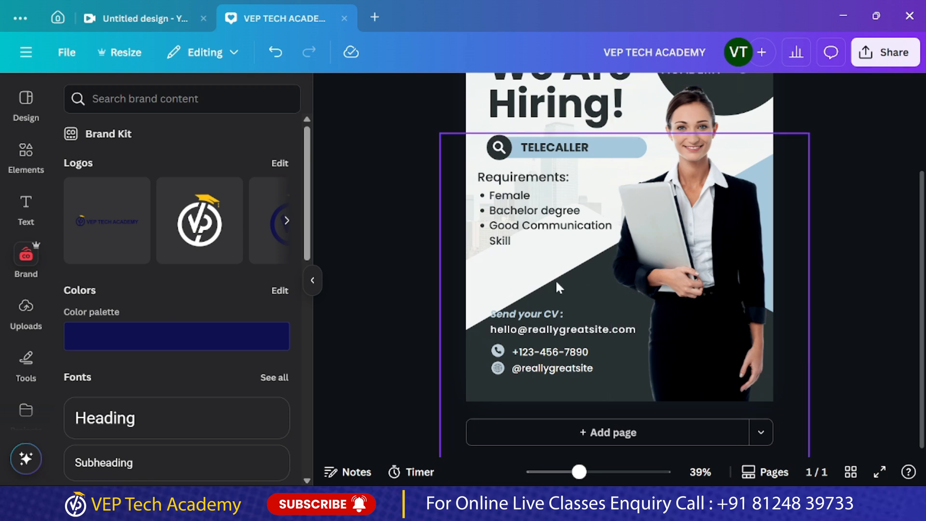
Shift the phone and handle rows, the e-mail line and the "Send your CV" heading down toward the post's lower edge
scroll(580, 276, "up", 3)
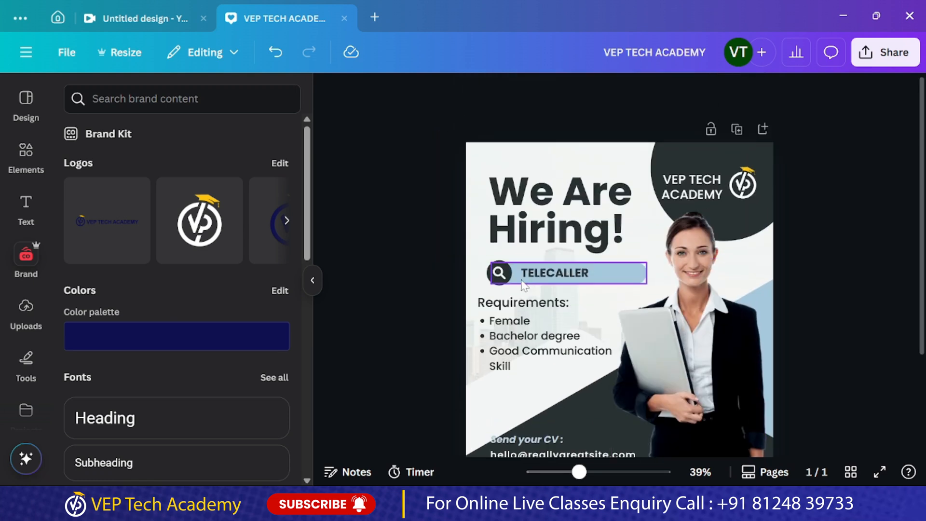
scroll(538, 283, "down", 3)
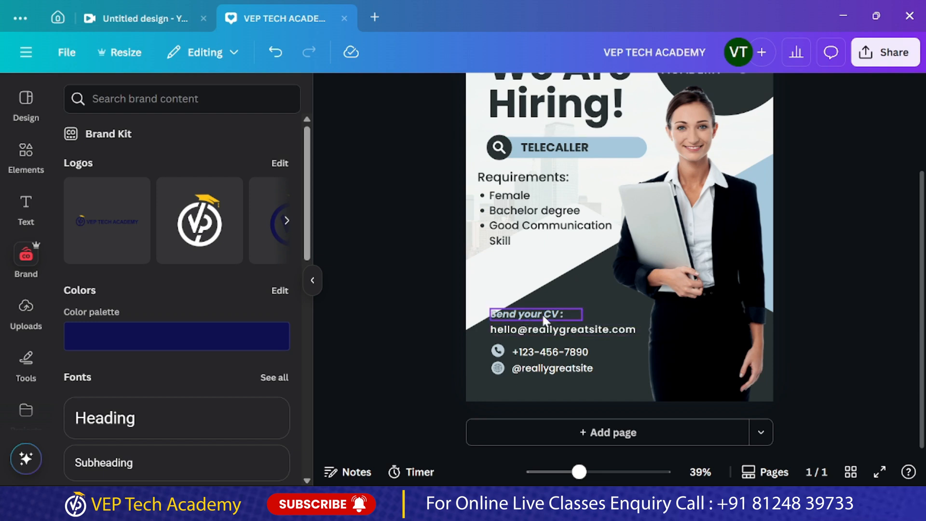
left_click(601, 383)
left_click_drag(601, 383, 491, 342)
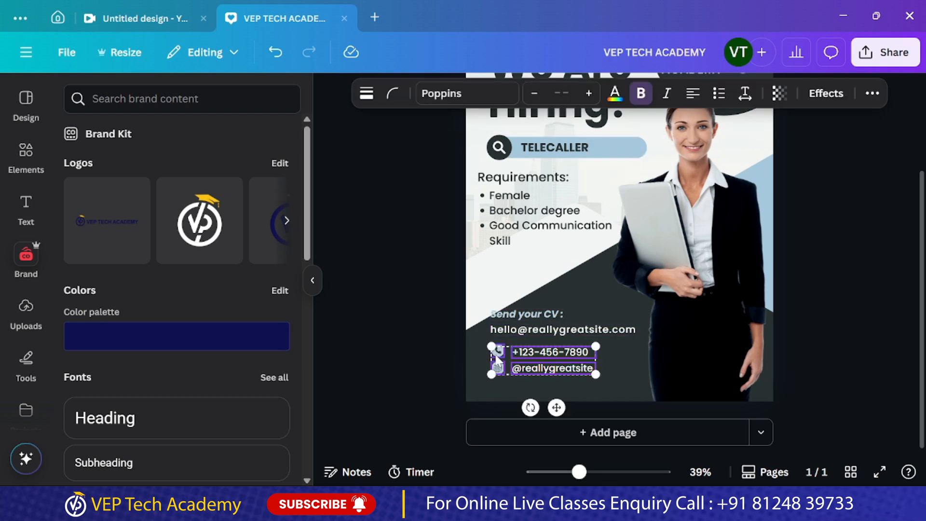
key("shift+Down")
key("shift+Down")
key("shift+Down")
key("shift+Down")
key("shift+Down")
key("shift+Down")
key("shift+Down")
left_click(633, 332)
left_click_drag(585, 337, 584, 350)
left_click_drag(496, 313, 496, 331)
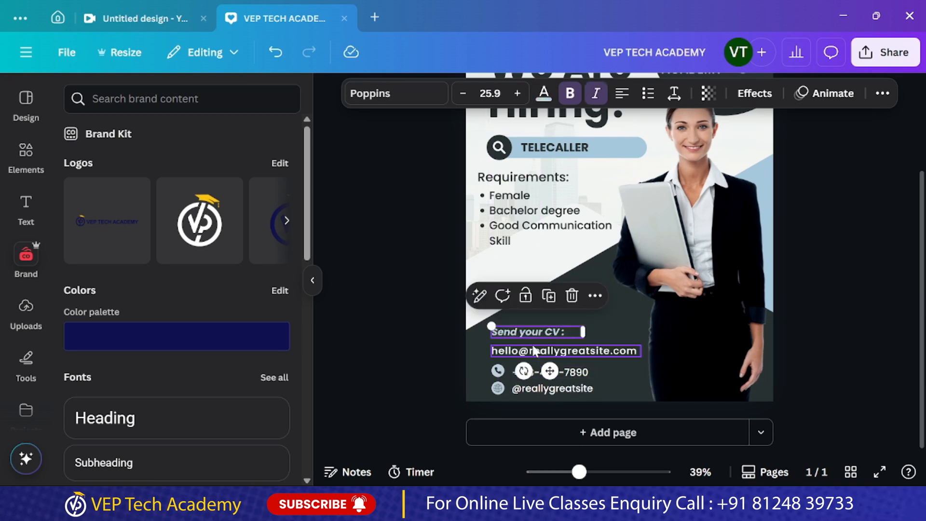
Replace the placeholder e-mail with the academy's e-mail on one line, and shift the woman's photo right to make room
left_click(534, 350)
double_click(534, 350)
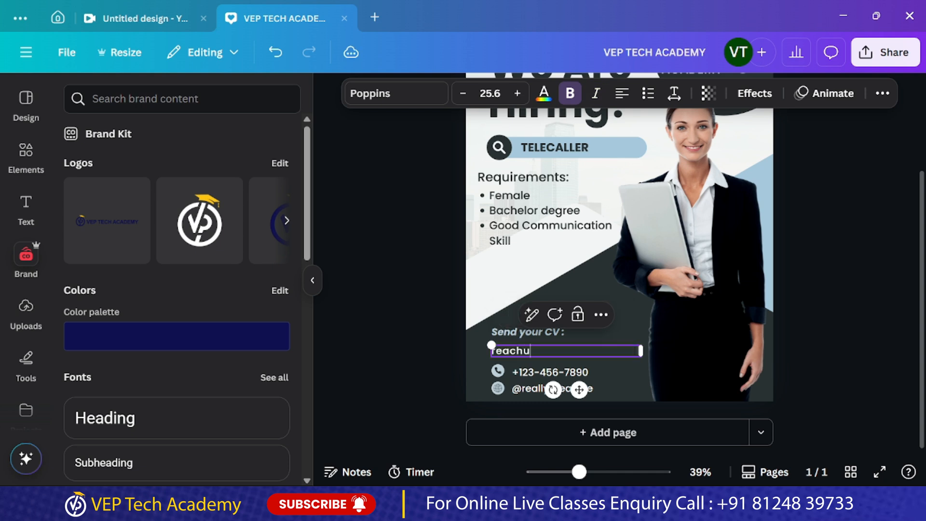
left_click_drag(641, 359, 673, 356)
left_click_drag(721, 332, 737, 325)
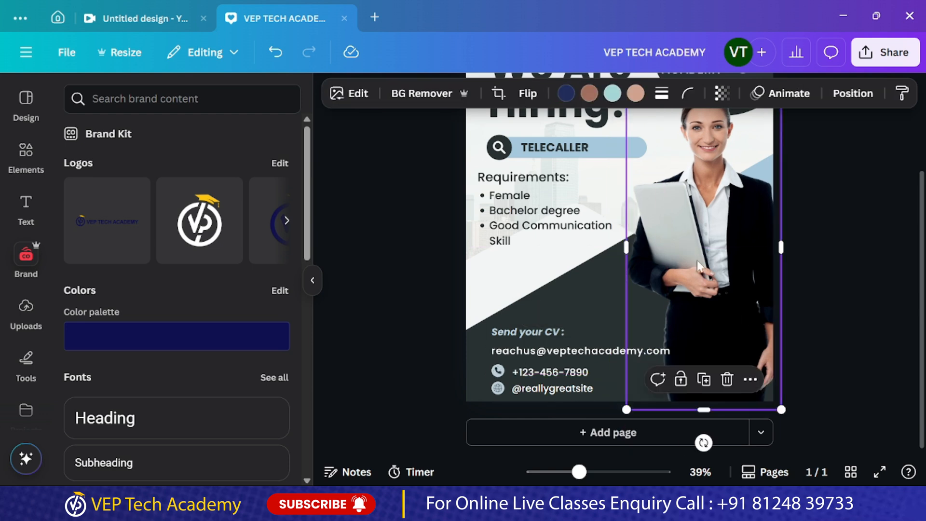
Move the "Send your CV" heading, the e-mail line and the phone and handle rows left to align with the requirements
left_click(534, 354)
left_click_drag(510, 333, 498, 336)
left_click(523, 388)
left_click(496, 392, "shift")
left_click(549, 372, "shift")
left_click(499, 371, "shift")
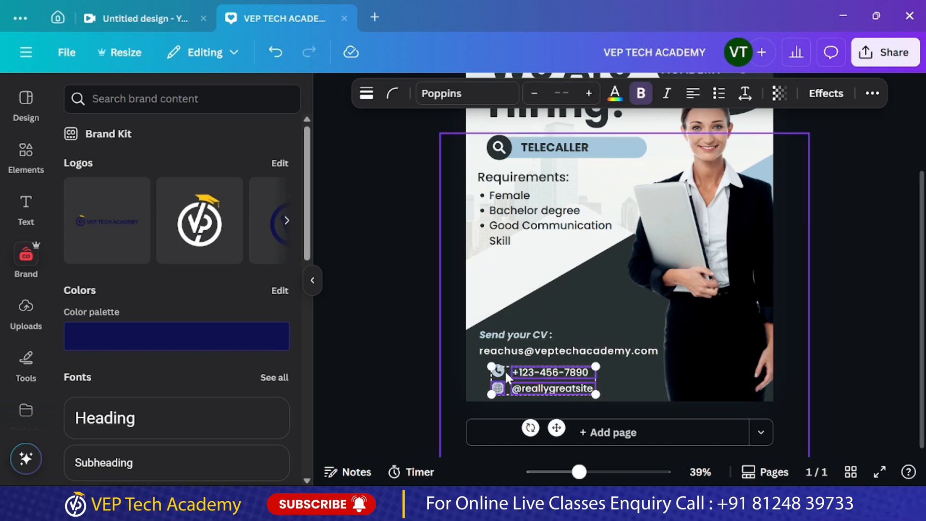
left_click_drag(530, 381, 521, 380)
left_click(521, 381)
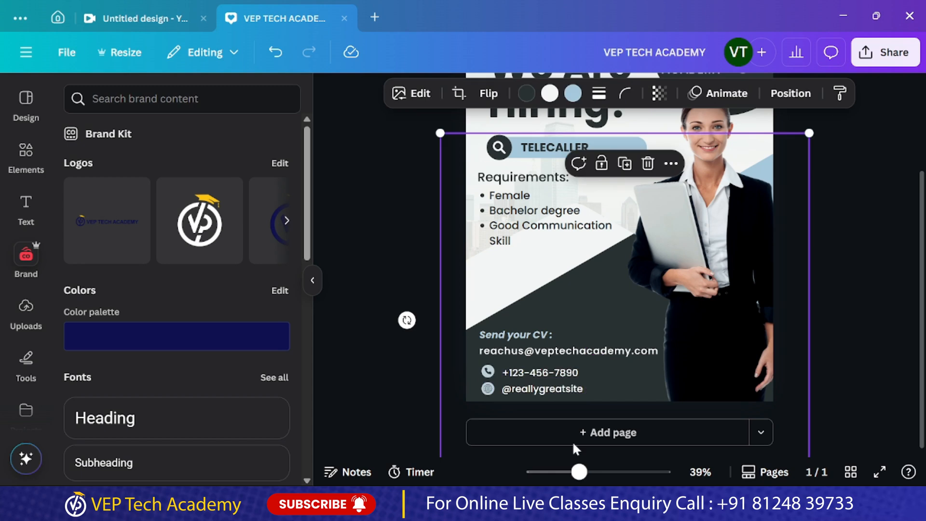
Replace the placeholder phone number beside the phone icon with the academy's phone number
left_click(561, 371)
left_click(560, 371)
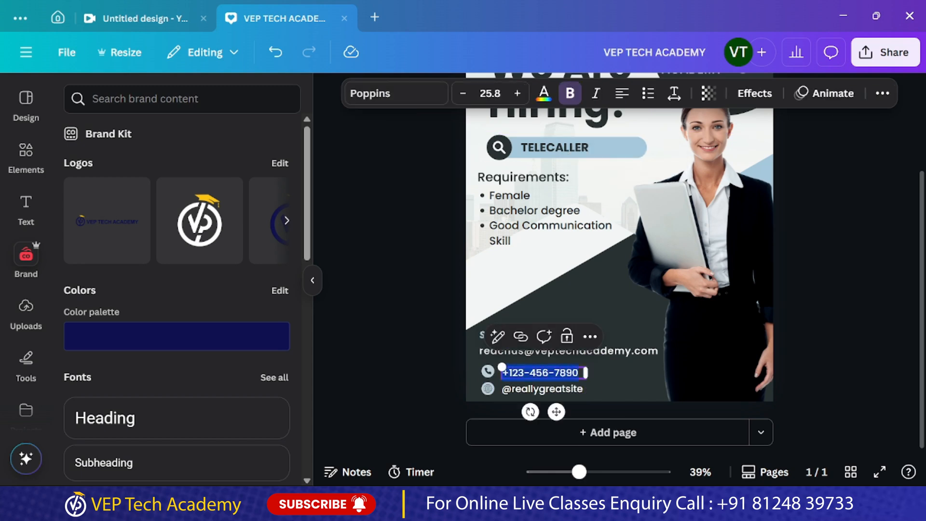
type("+91")
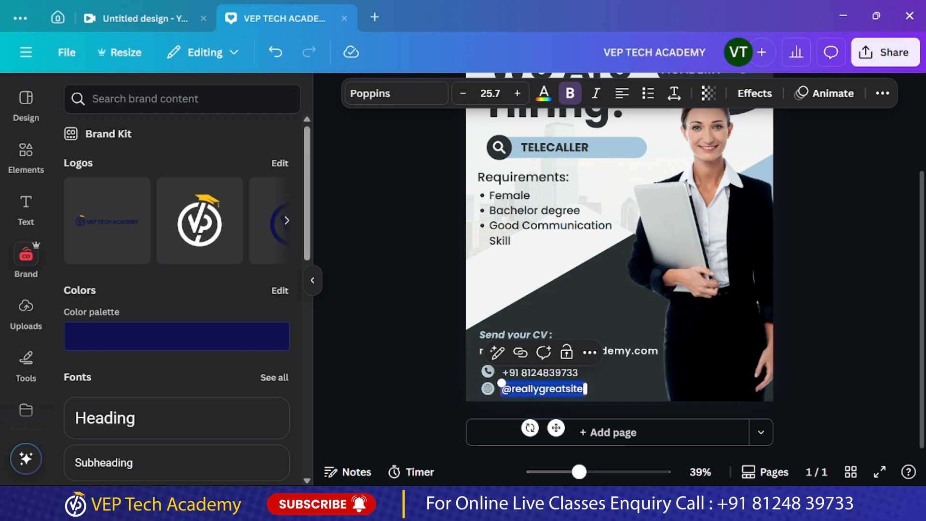
type("www.veptrechacademy.com")
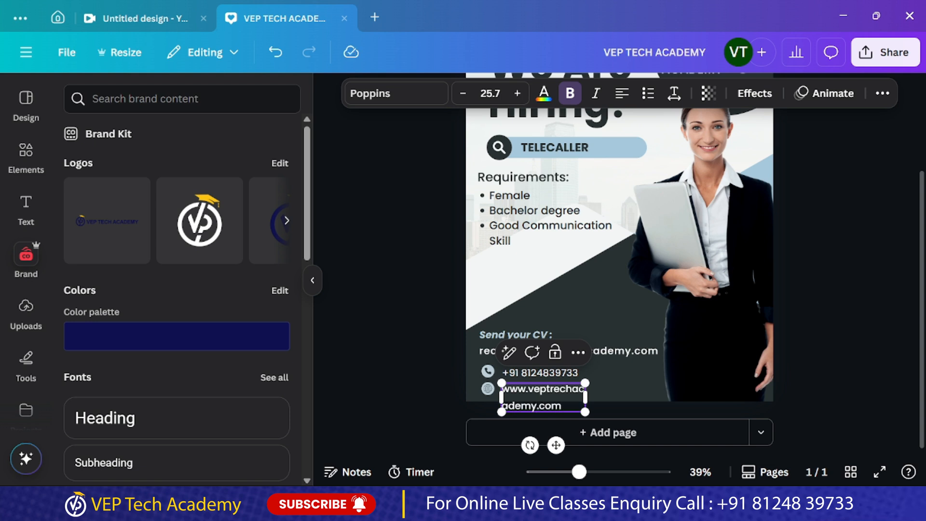
left_click_drag(585, 396, 661, 389)
left_click(822, 416)
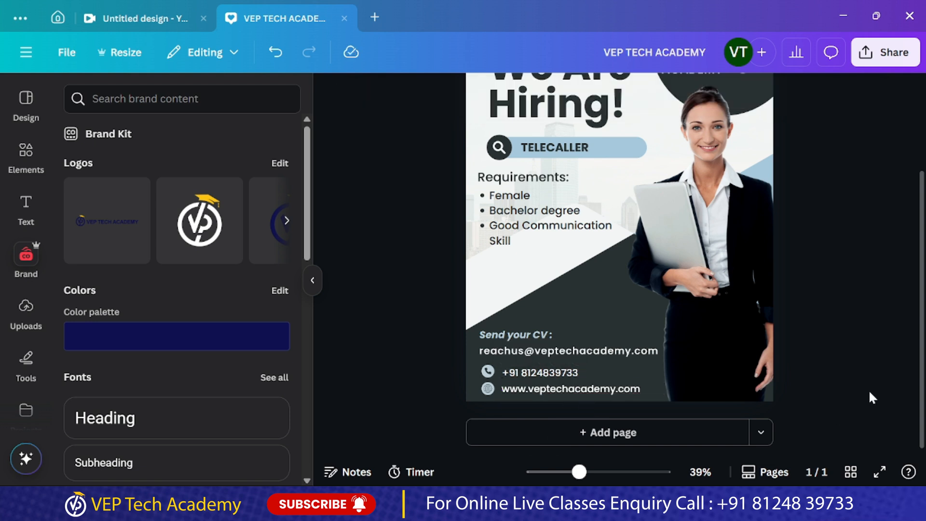
Delete the company name text, the white logo and the dark circle from the post's top-right corner
scroll(796, 352, "up", 2)
scroll(796, 361, "up", 2)
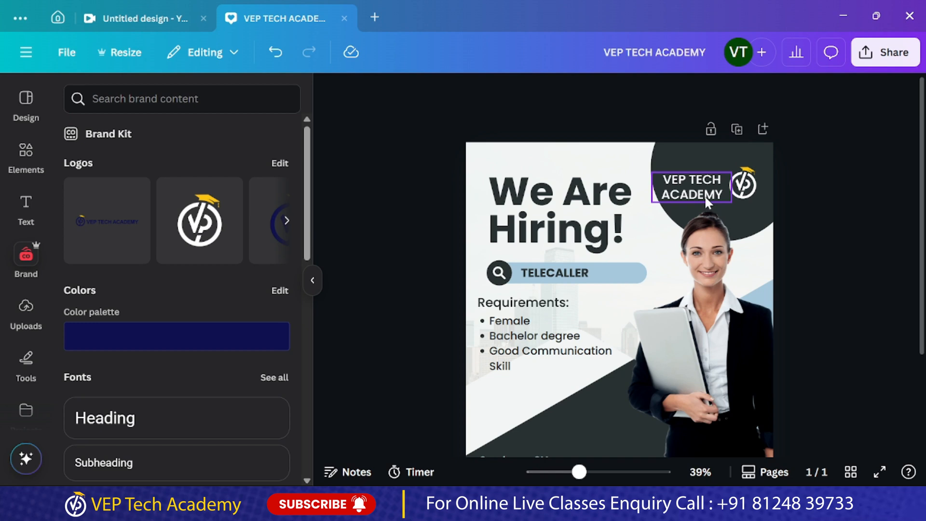
left_click(705, 197)
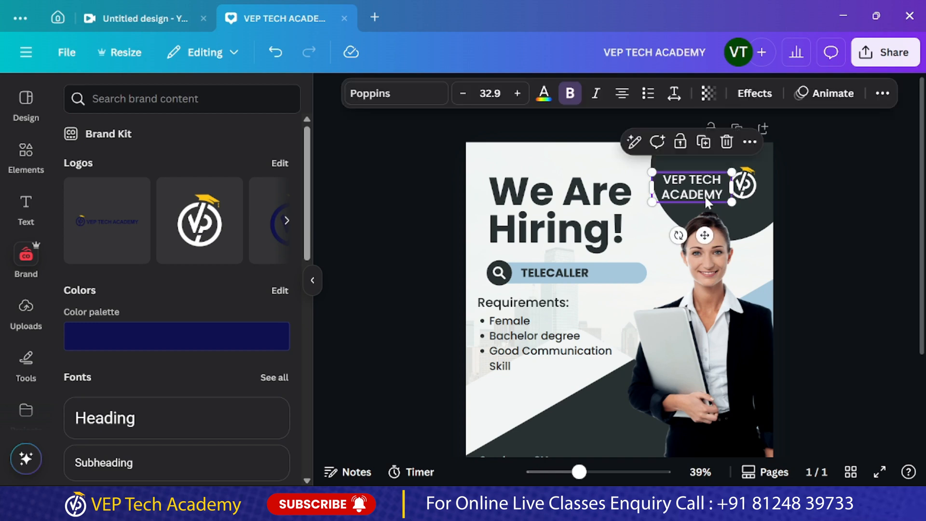
key("Delete")
left_click(747, 186)
key("Delete")
left_click(713, 199)
key("Delete")
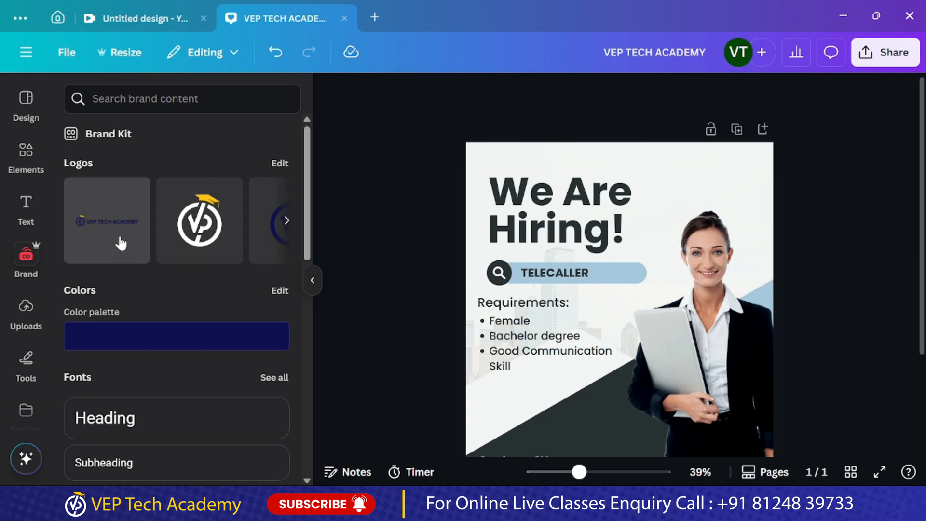
Try the round blue brand logo in the post's top-right corner and remove it again
left_click(264, 239)
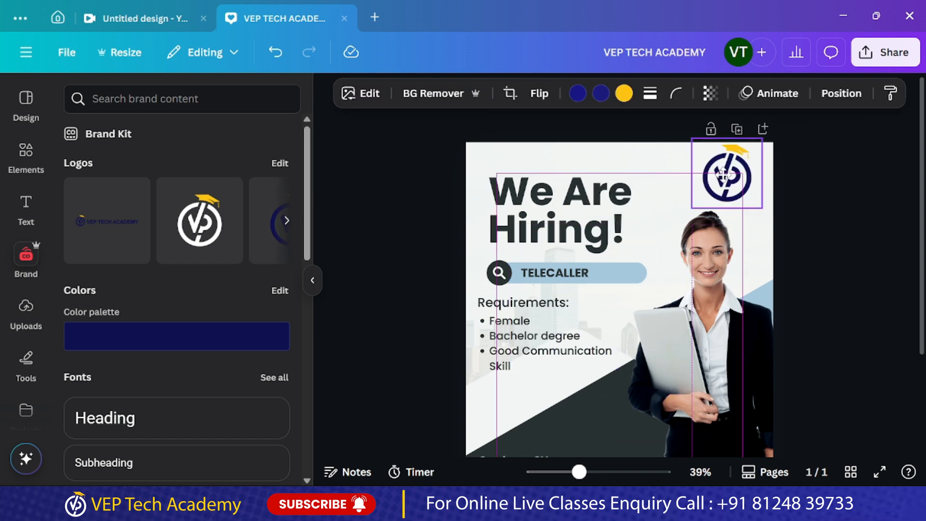
left_click_drag(705, 207, 714, 208)
left_click_drag(747, 166, 748, 174)
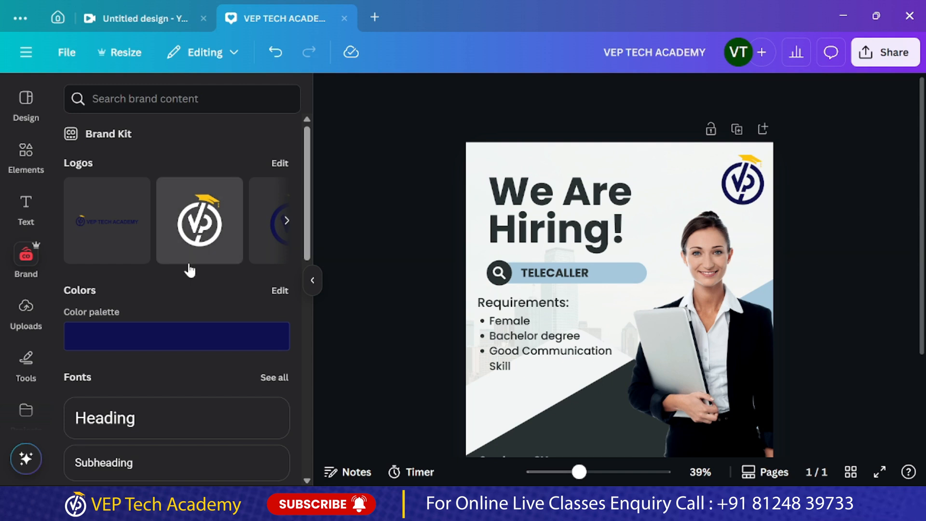
left_click(726, 181)
left_click(727, 181)
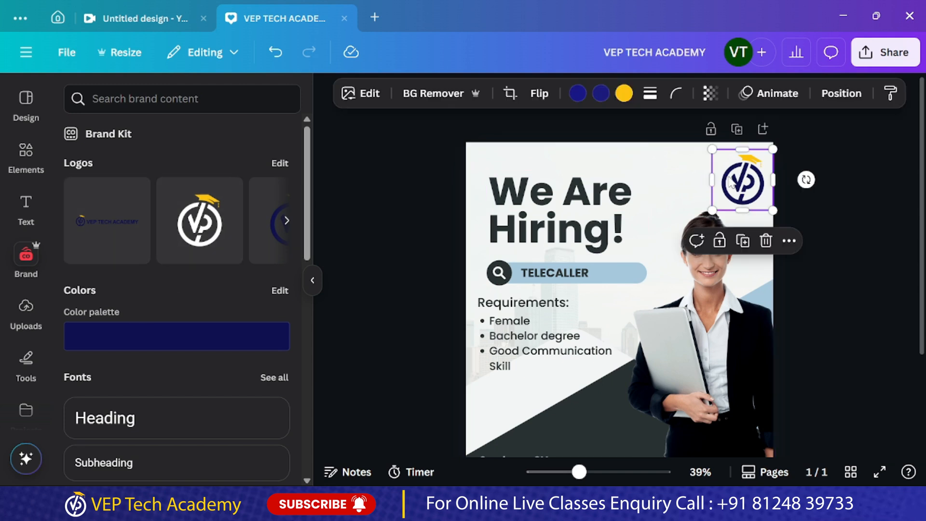
key("Delete")
Insert the full VEP TECH ACADEMY brand logo and place it in the post's top-right corner
left_click(109, 236)
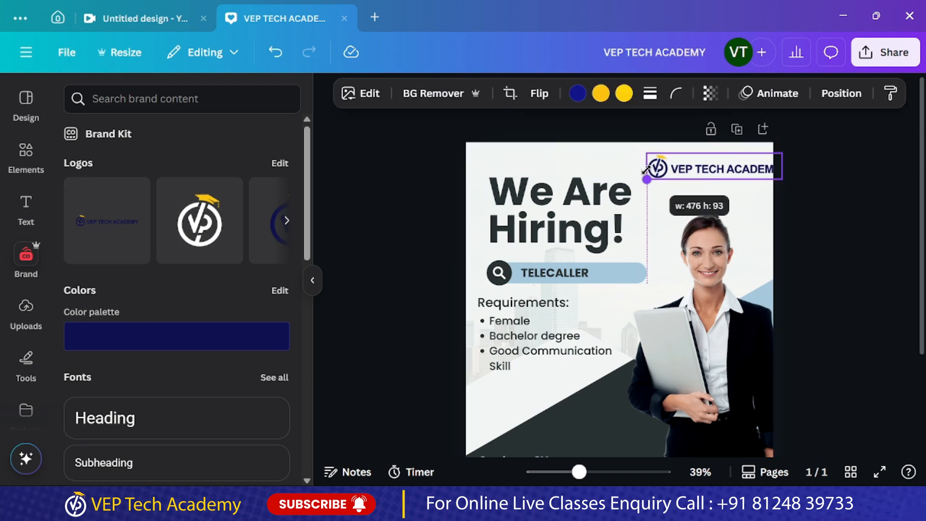
left_click_drag(755, 172, 744, 166)
left_click(827, 243)
Review the whole hiring post, from the logo and headline to the contact details
scroll(827, 244, "down", 3)
scroll(828, 244, "up", 3)
scroll(829, 245, "down", 2)
scroll(831, 246, "up", 2)
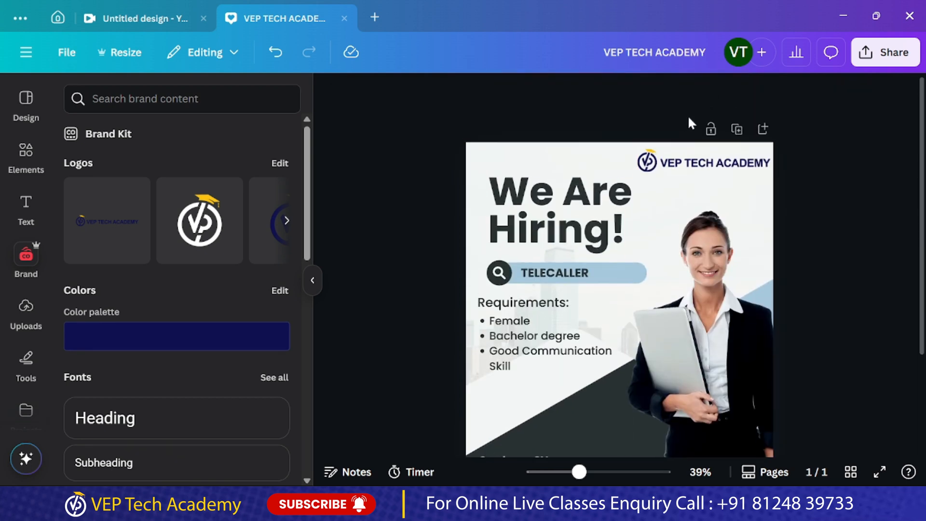
scroll(543, 280, "down", 2)
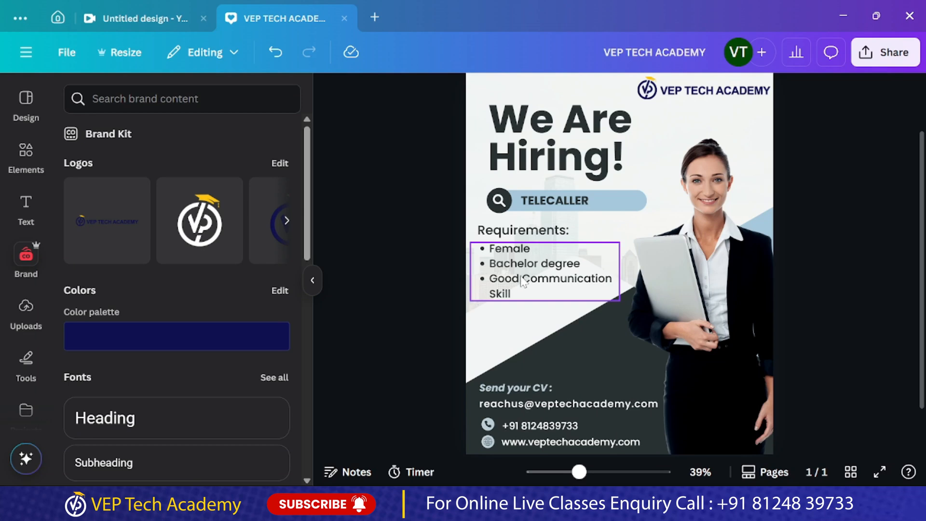
scroll(552, 317, "down", 2)
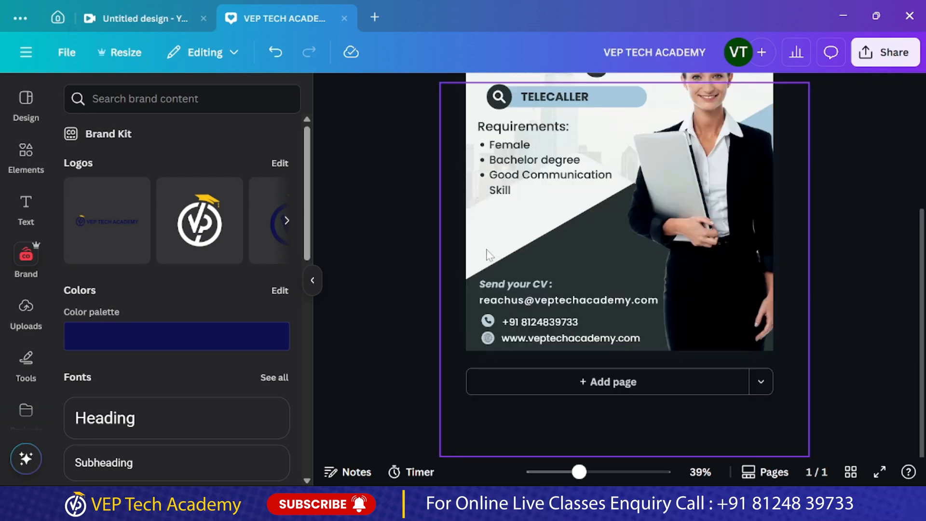
scroll(487, 255, "up", 1)
scroll(741, 206, "up", 2)
scroll(741, 206, "down", 1)
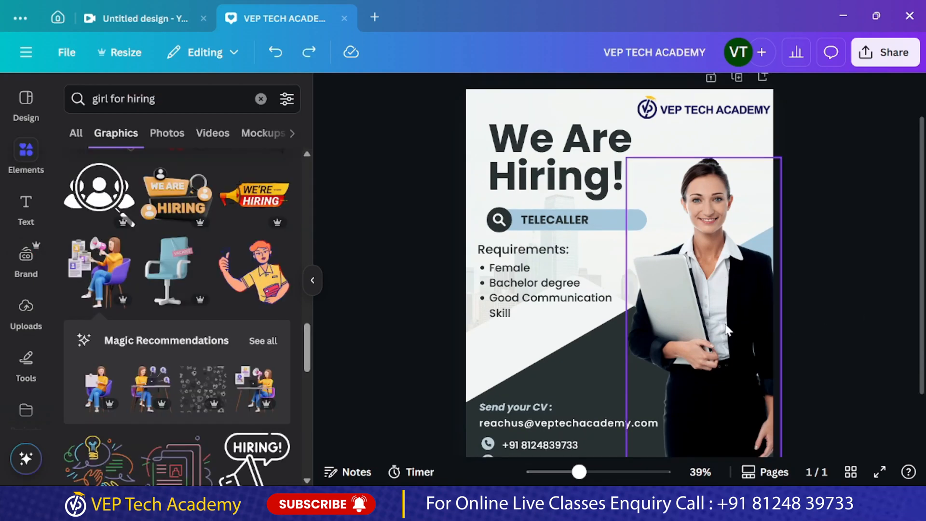
Move the woman's photo slightly up and left on the post, and check the layout
left_click_drag(725, 325, 718, 303)
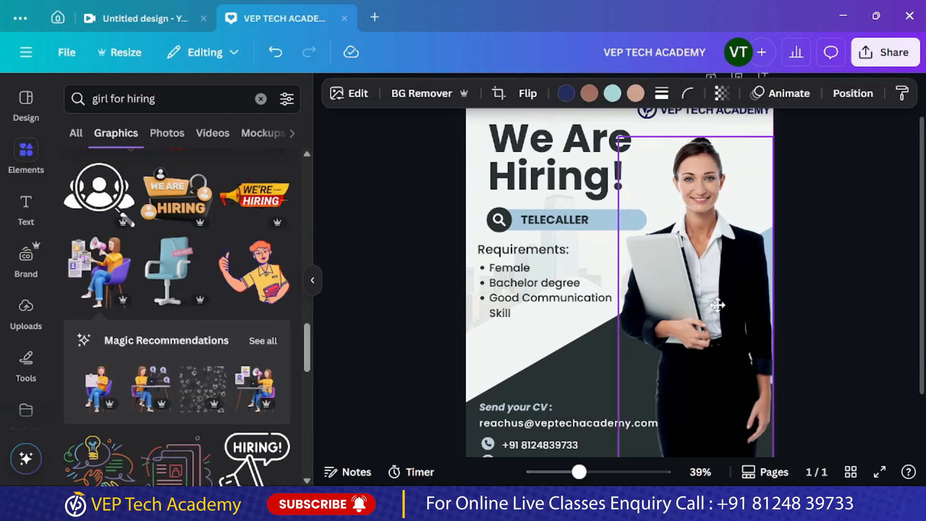
scroll(792, 298, "down", 2)
left_click(871, 302)
scroll(842, 333, "up", 3)
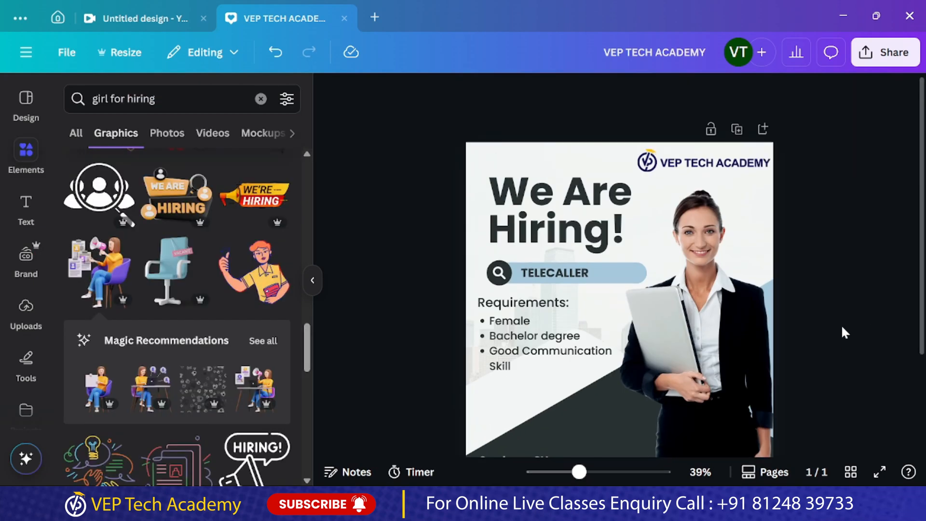
scroll(815, 329, "down", 3)
scroll(815, 325, "up", 3)
Switch to the untitled Your Story design and collapse its template suggestions
left_click(166, 20)
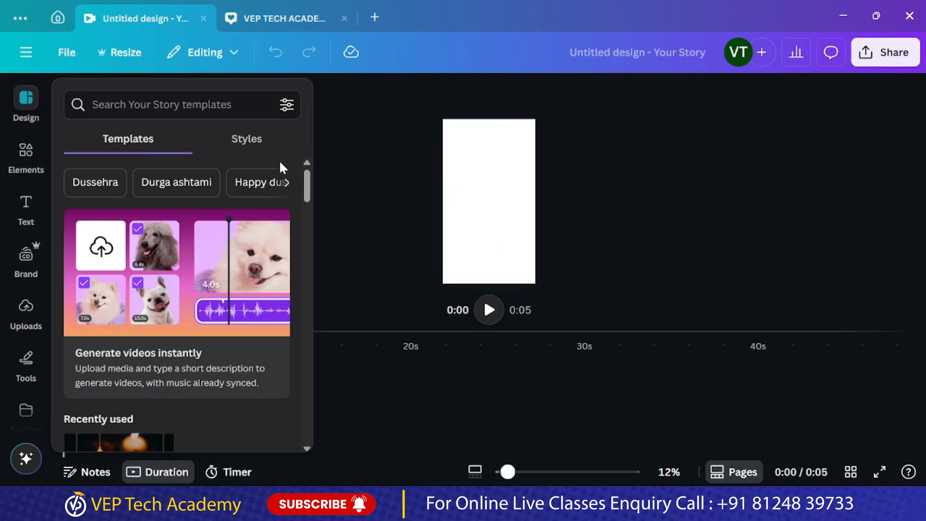
left_click(412, 378)
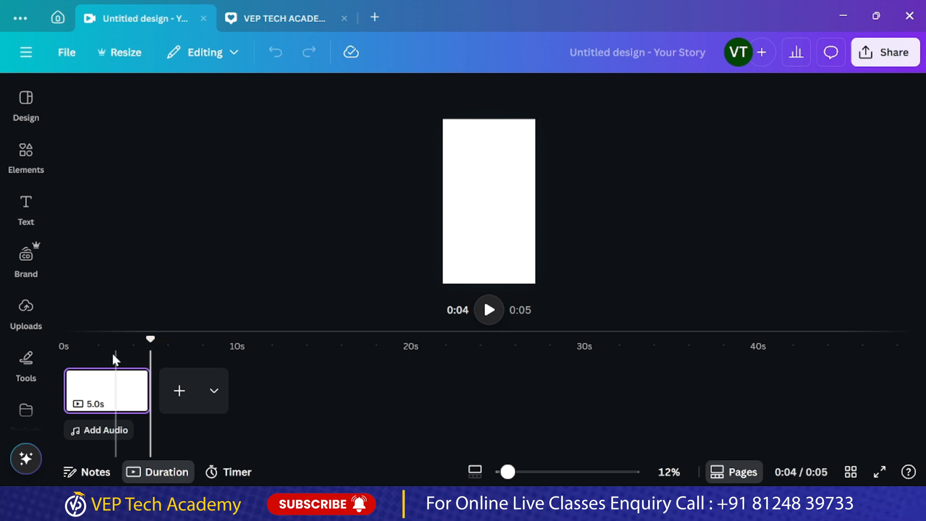
Try adding two blank pages to the story timeline, delete them and return the playhead to the start
left_click(101, 410)
left_click(178, 410)
left_click(289, 404)
left_click(377, 404)
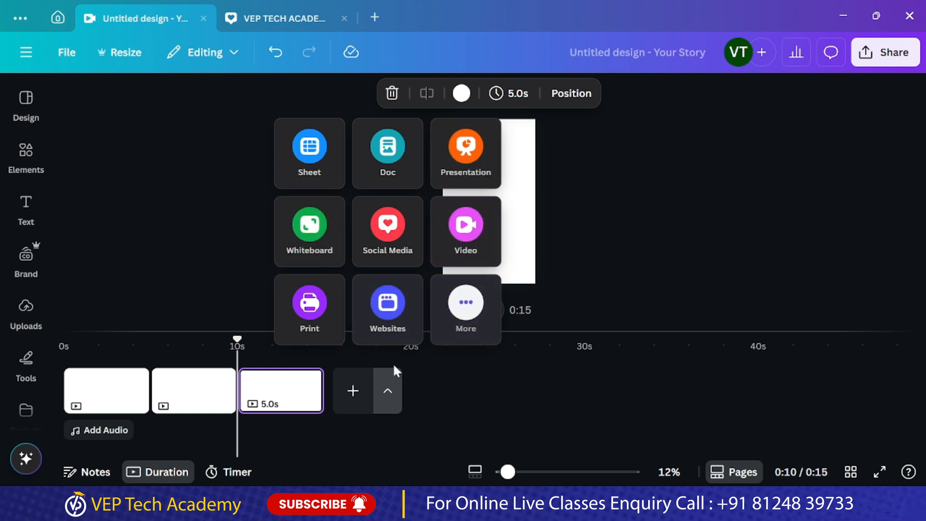
left_click(482, 407)
key("Delete")
key("Delete")
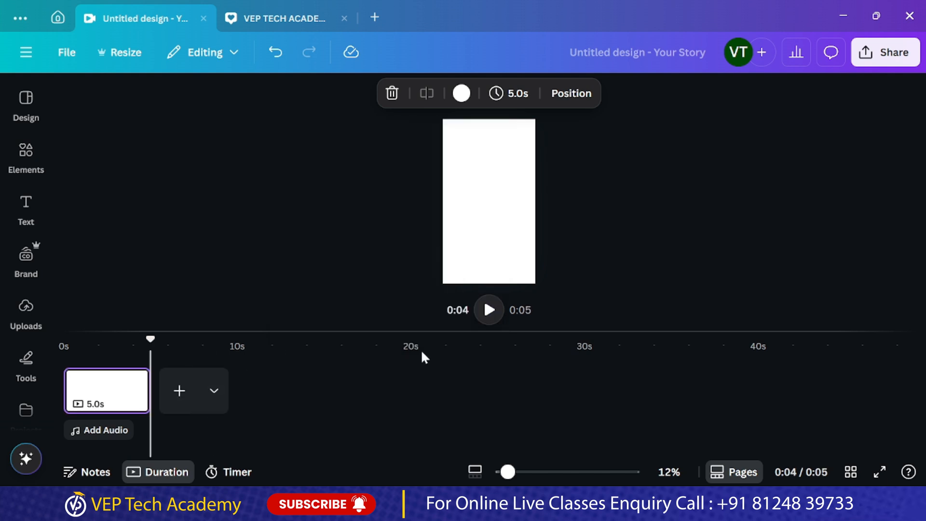
left_click_drag(150, 340, 46, 350)
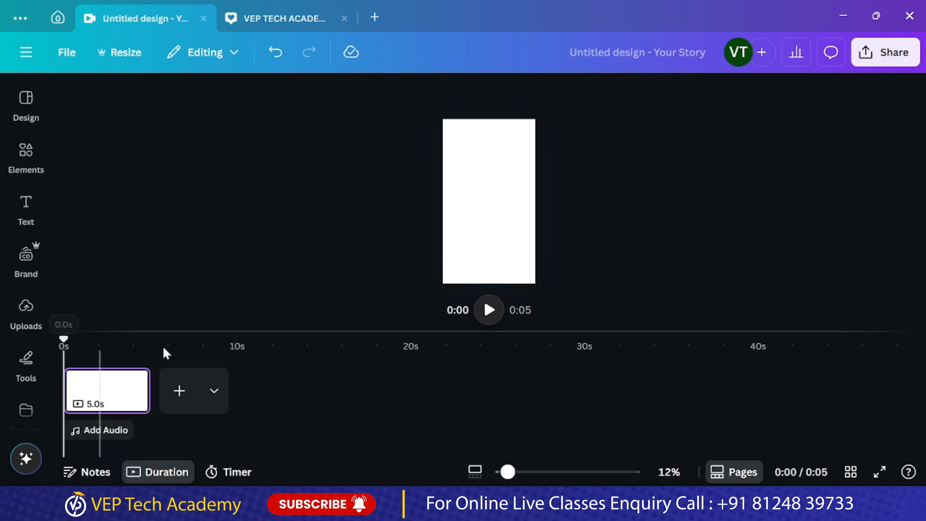
Search the story templates for DIWALI and apply the cream Happy Diwali Festival of Lights template with orange lanterns and diyas
left_click(26, 99)
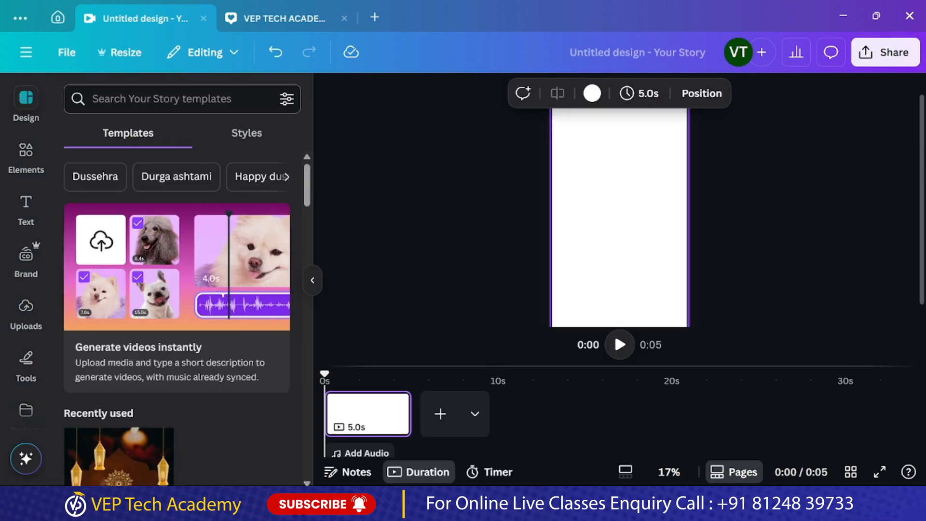
left_click(163, 99)
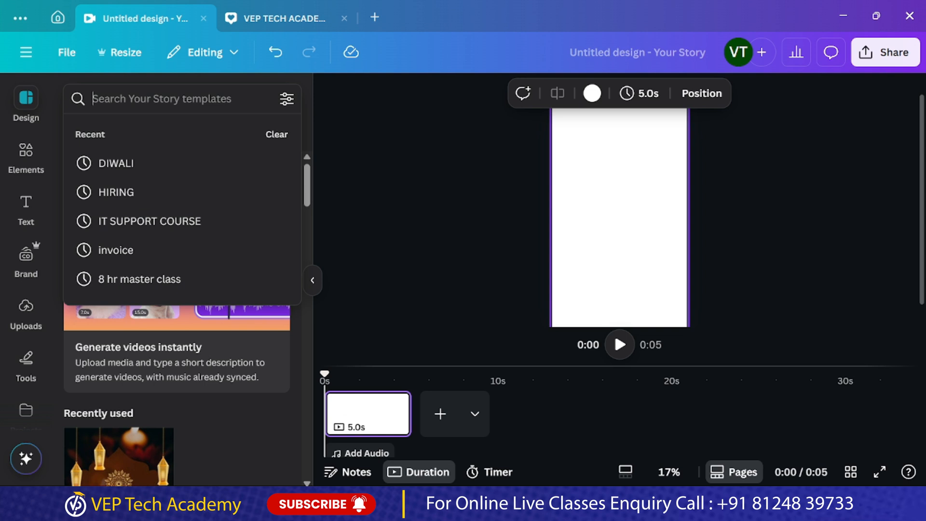
left_click(123, 164)
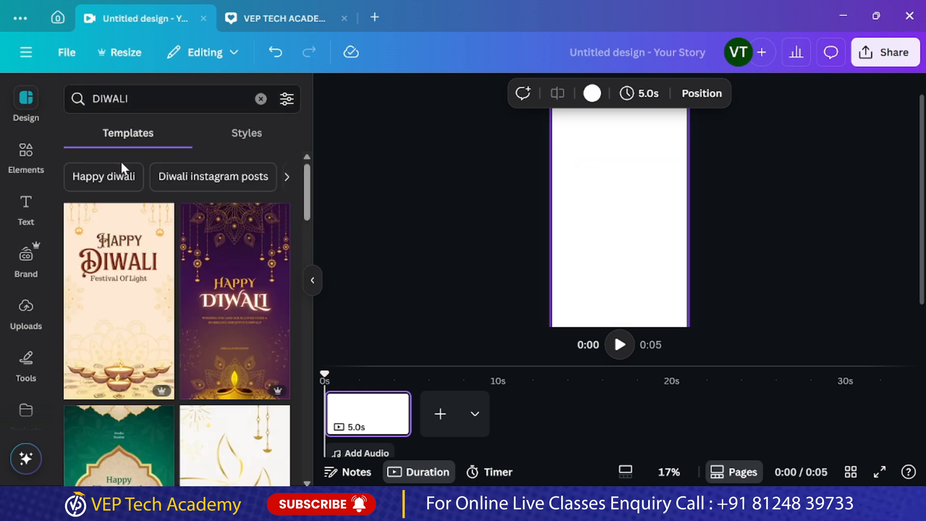
scroll(191, 298, "down", 3)
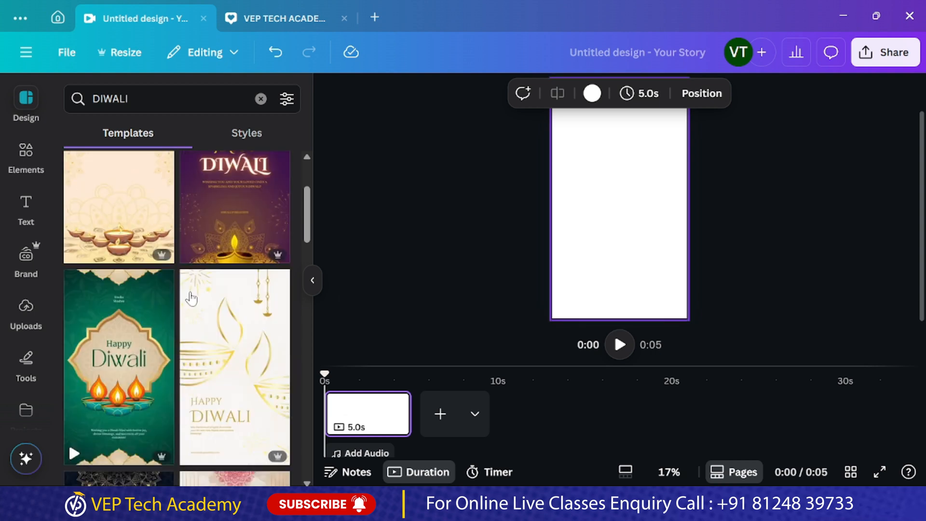
scroll(191, 297, "down", 10)
scroll(192, 299, "down", 5)
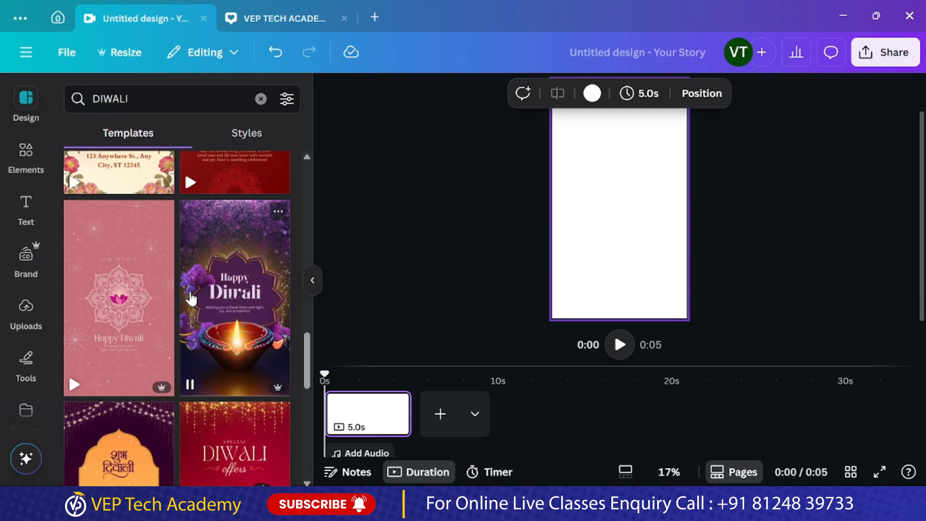
scroll(191, 298, "down", 5)
scroll(188, 299, "down", 4)
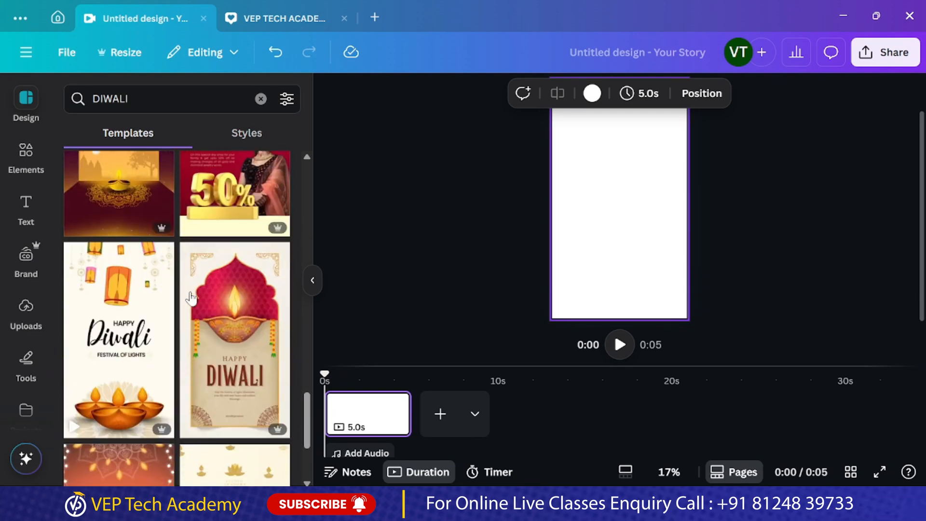
left_click(120, 323)
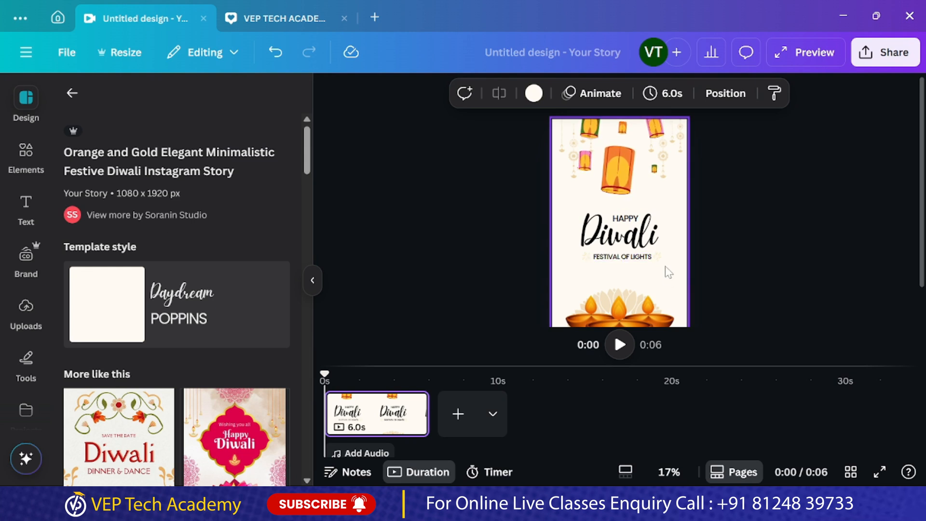
Duplicate the FESTIVAL OF LIGHTS text below itself and change the copy to "Happy learning from VEP Tech Academy at Diwali Lighitings"
left_click(624, 257)
key("ctrl+d")
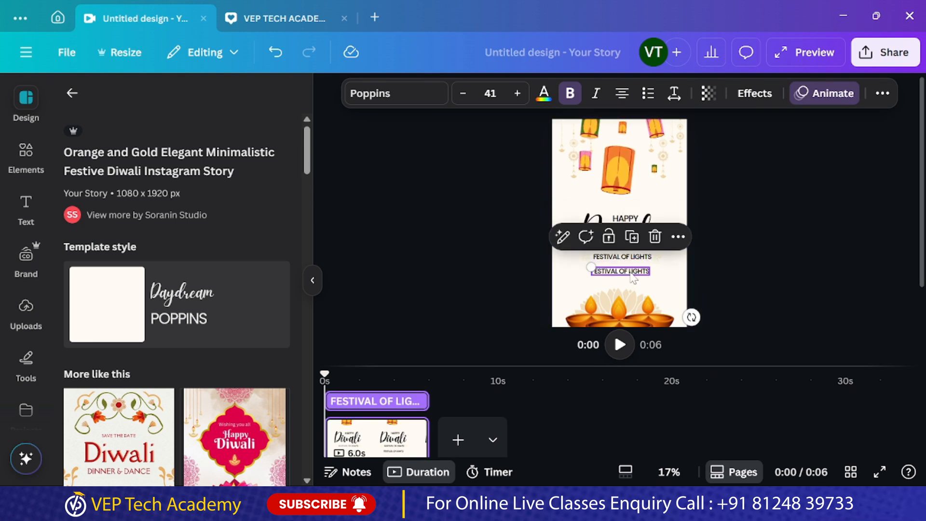
key("Return")
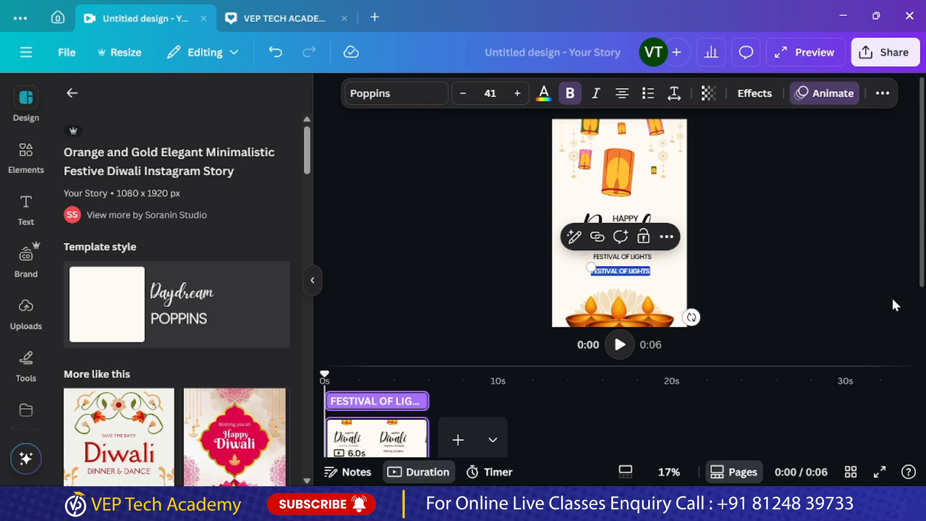
type("Happy learning from VEP Te")
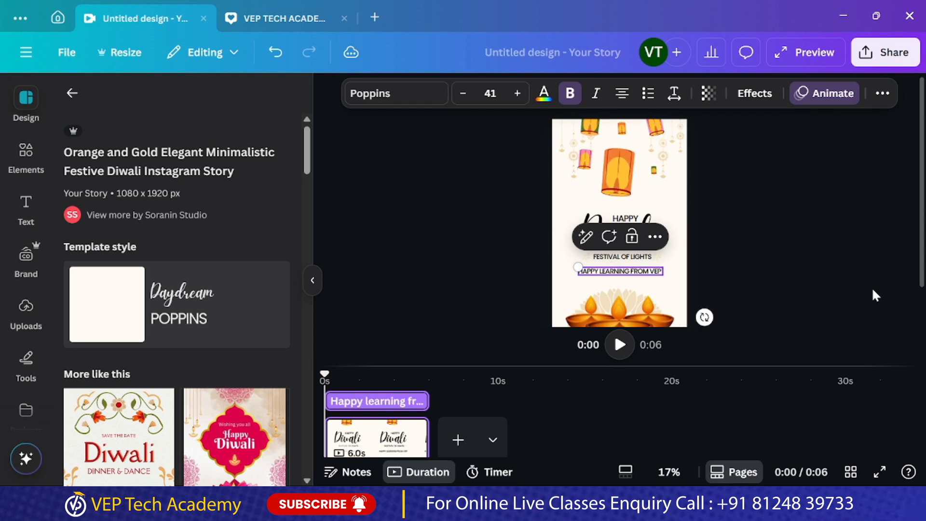
type("ch Academy at Diwa")
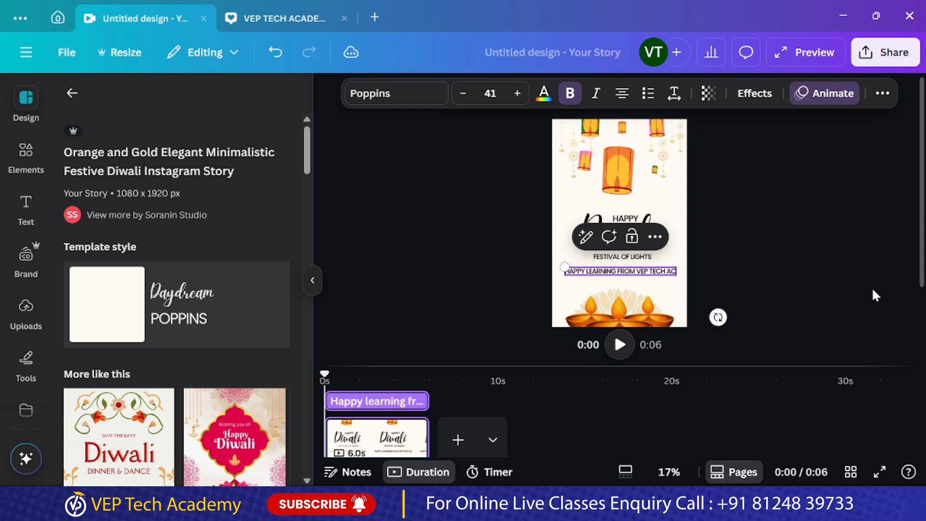
type("li Lightings")
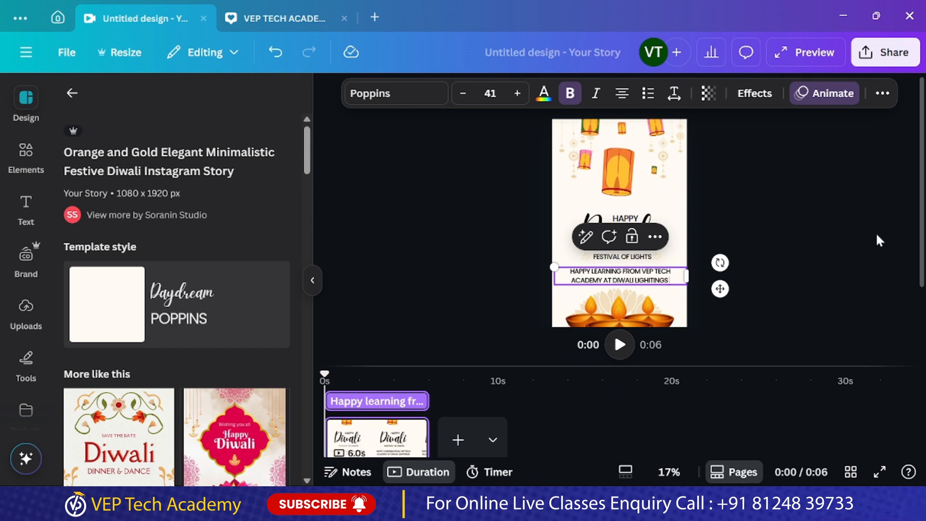
left_click(876, 233)
Shift the VEP Tech Academy greeting slightly right so that it lines up under the FESTIVAL OF LIGHTS line
left_click(614, 278)
left_click_drag(614, 277, 620, 277)
left_click(830, 279)
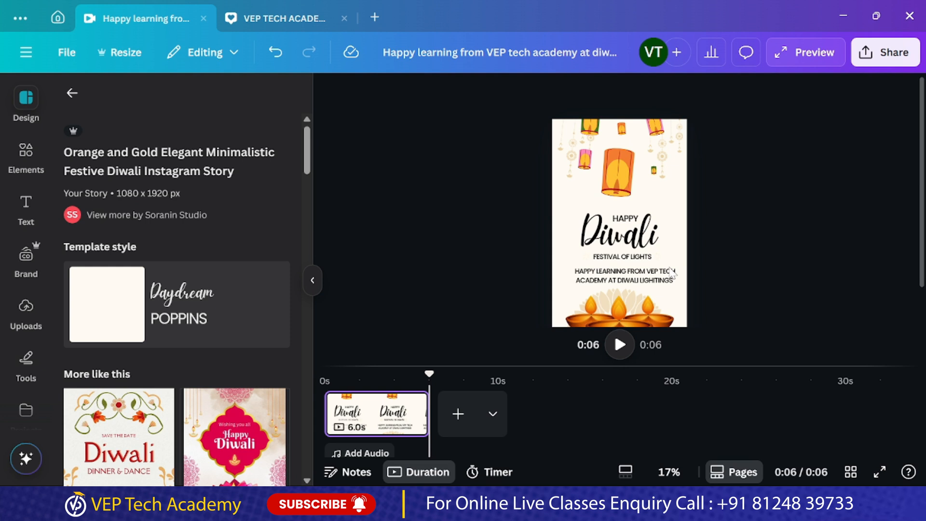
Browse the suggested story templates similar to the applied Diwali design
left_click(21, 162)
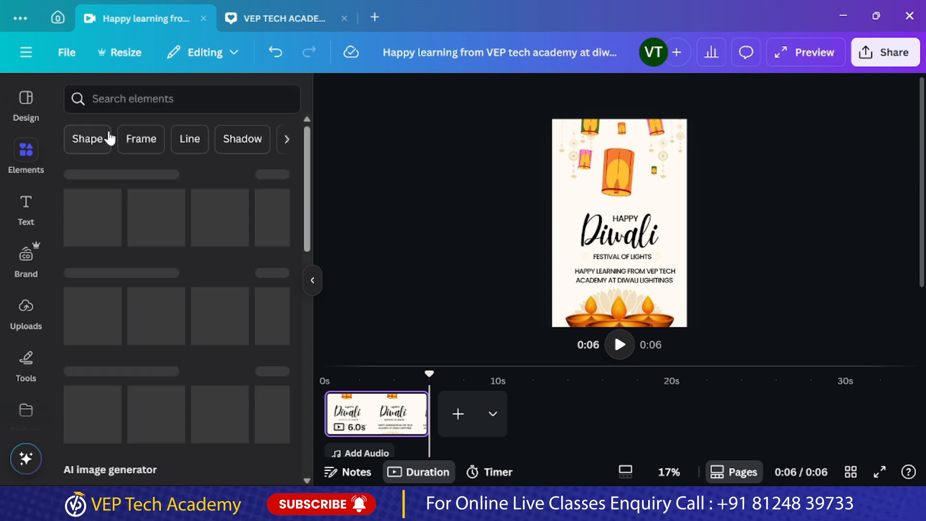
left_click(27, 101)
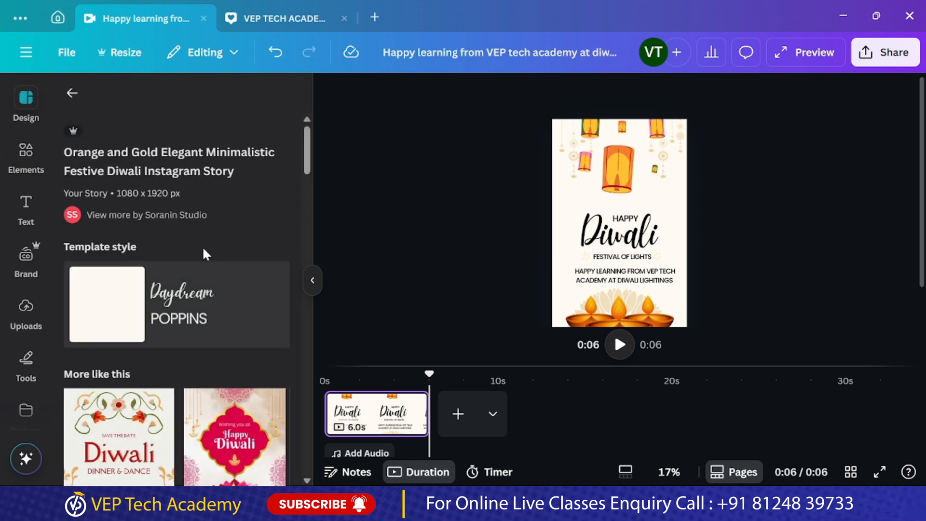
scroll(203, 253, "down", 5)
scroll(202, 248, "down", 10)
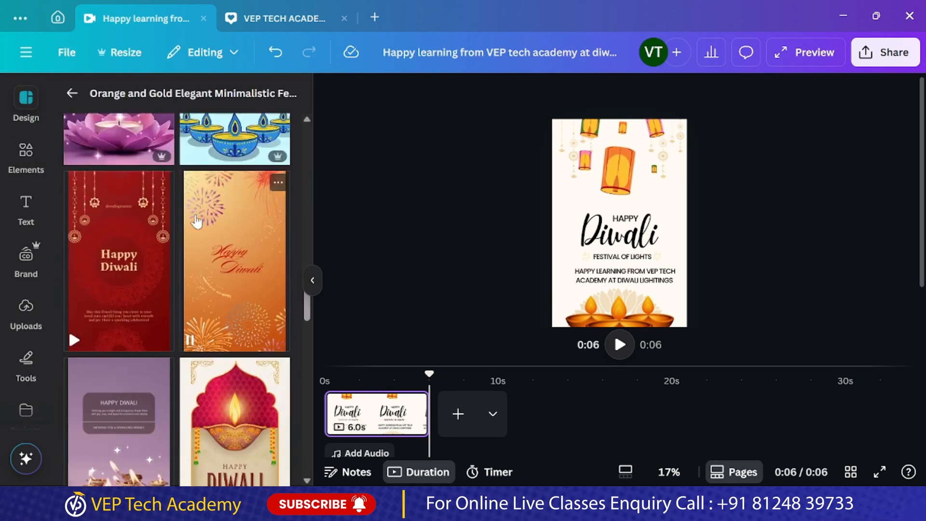
Leave the template's details and browse the suggested Durga ashtami story templates
left_click(67, 96)
left_click(192, 184)
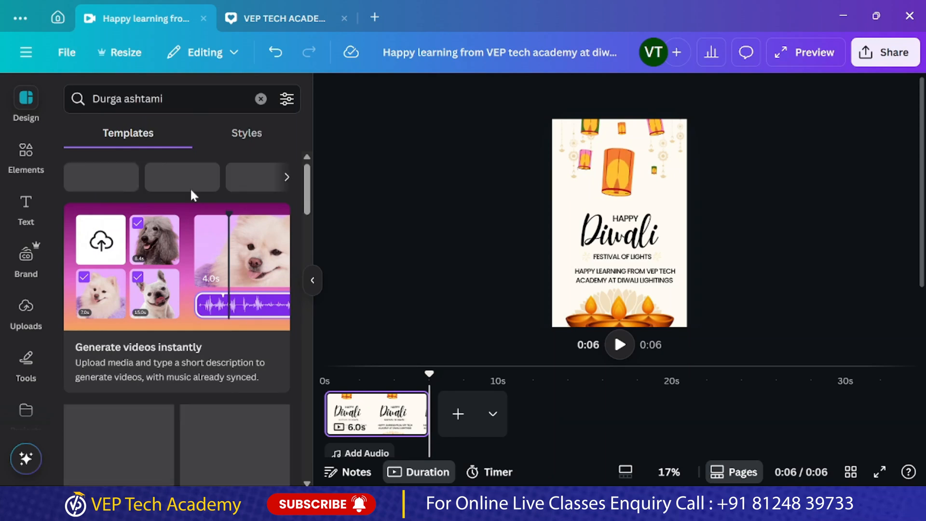
scroll(169, 344, "down", 8)
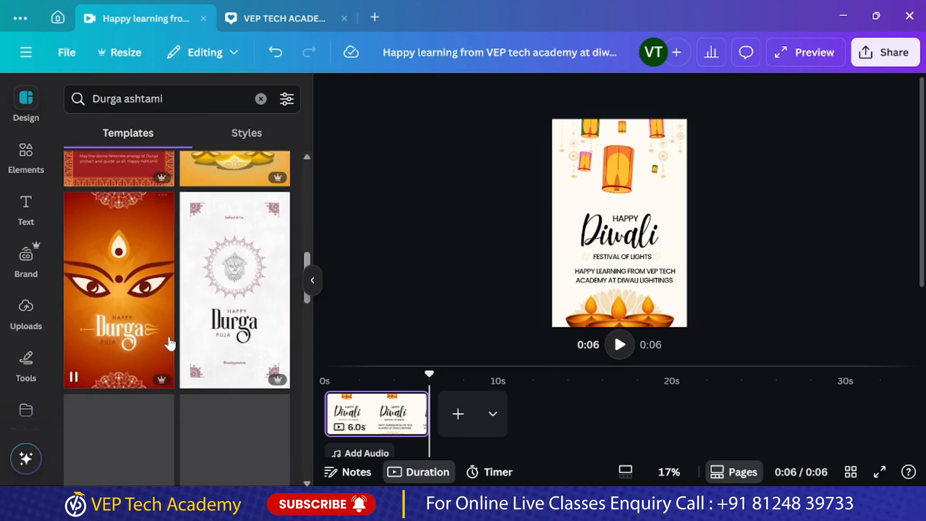
scroll(169, 343, "down", 5)
scroll(169, 343, "down", 10)
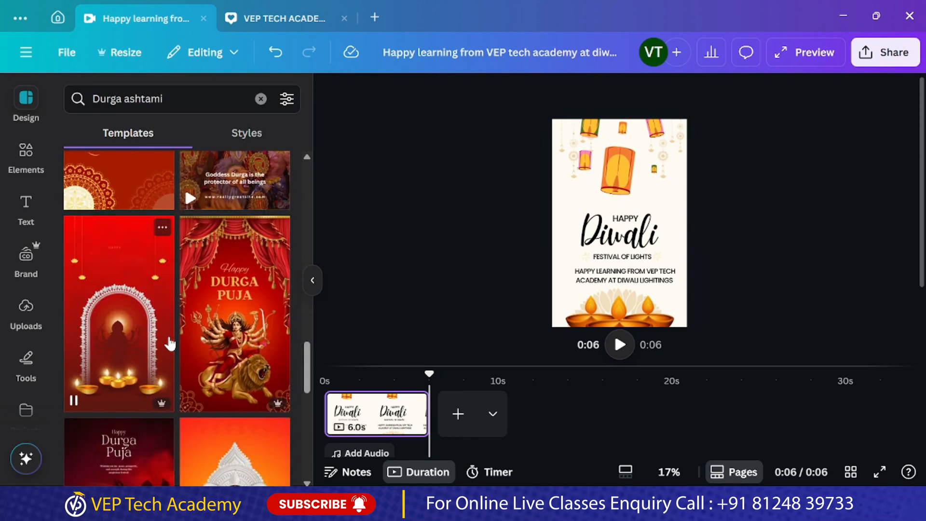
Replace the template search with pongal and browse the matching story templates
left_click(164, 99)
key("ctrl+a")
key("BackSpace")
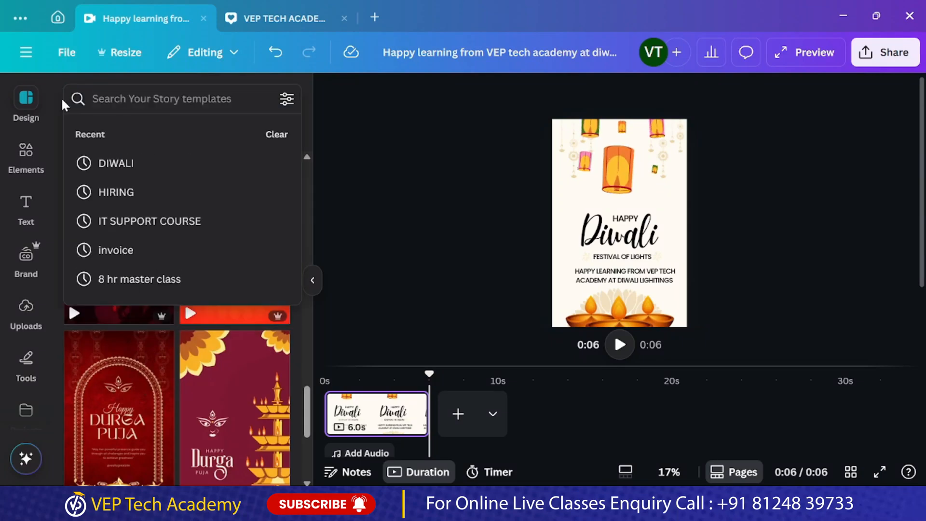
type("pongal")
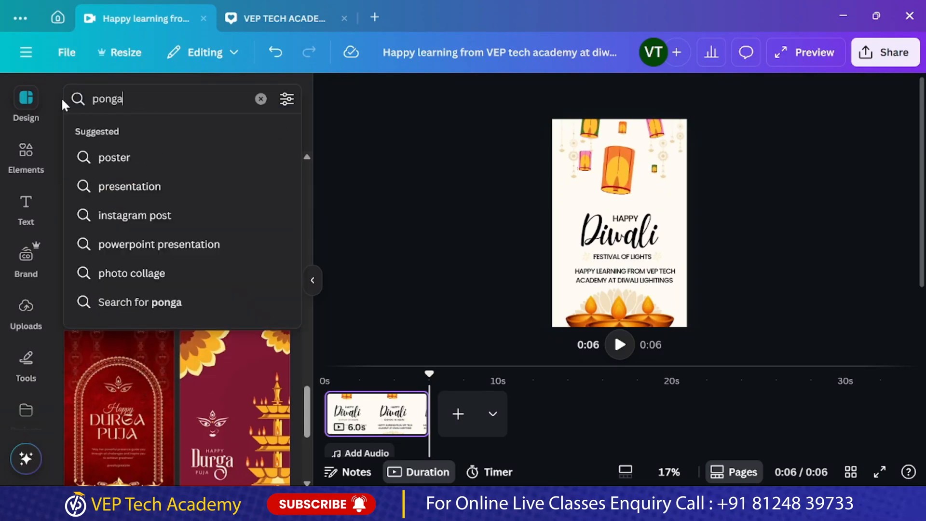
key("Return")
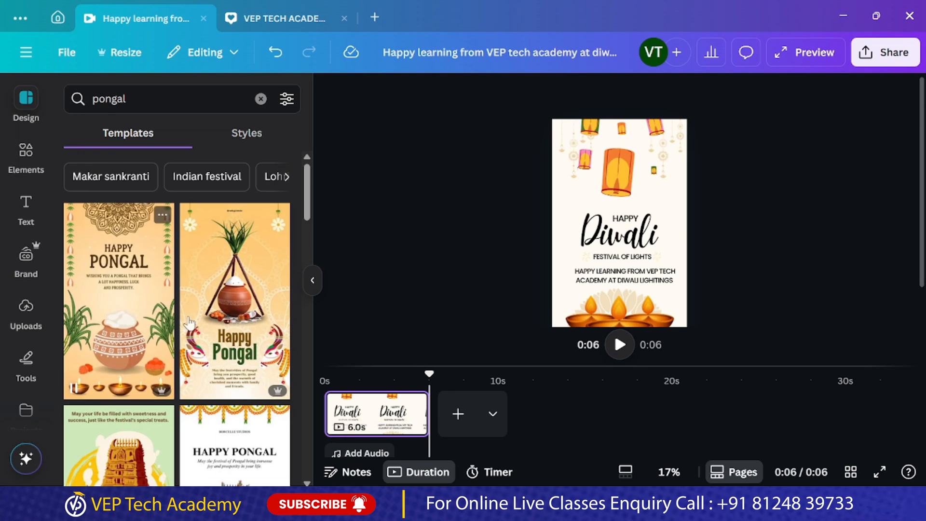
scroll(201, 329, "down", 5)
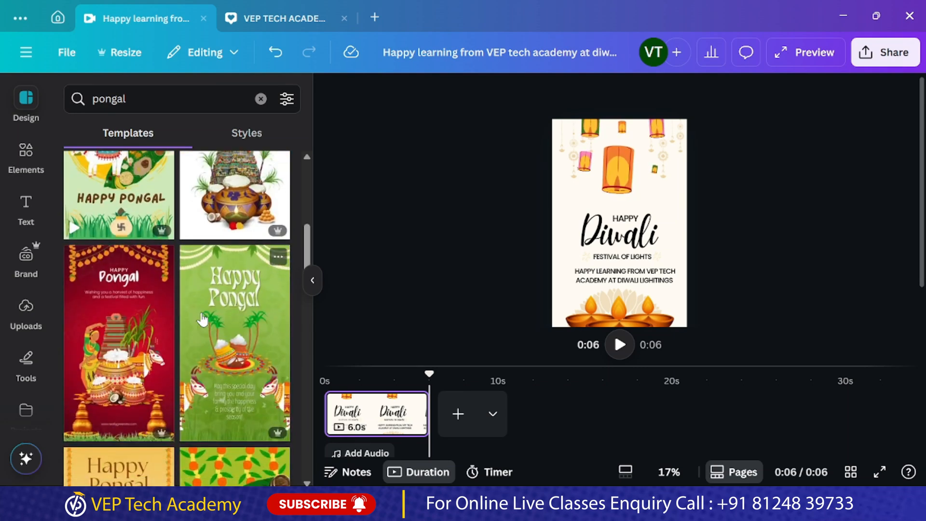